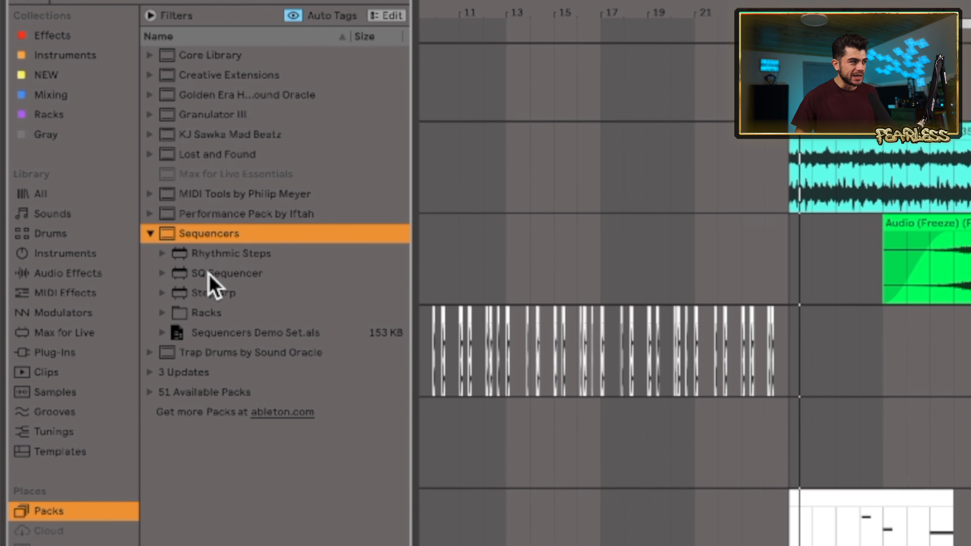
# Expand the SQ Sequencer device in the Sequencers pack to browse its presets.
pyautogui.click(214, 273)
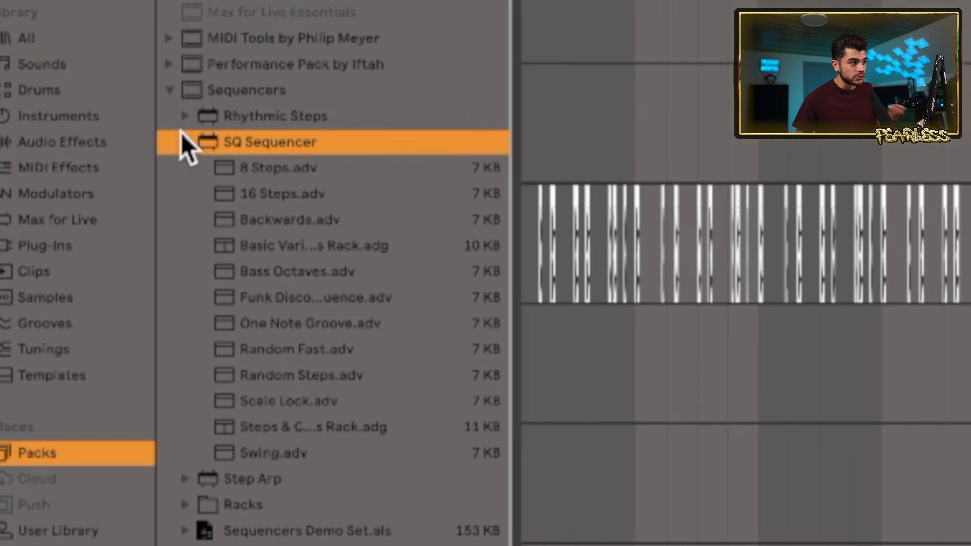
pyautogui.doubleClick(188, 145)
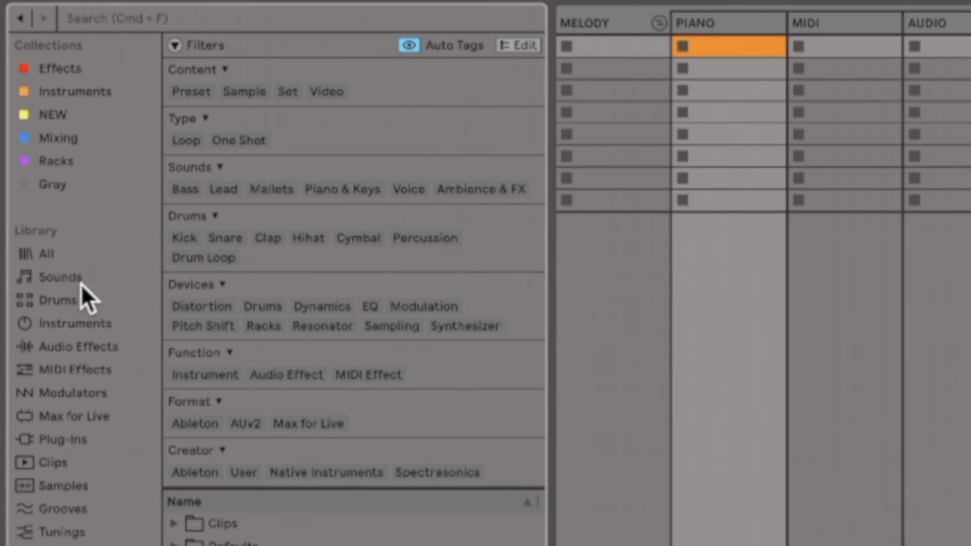
pyautogui.click(82, 283)
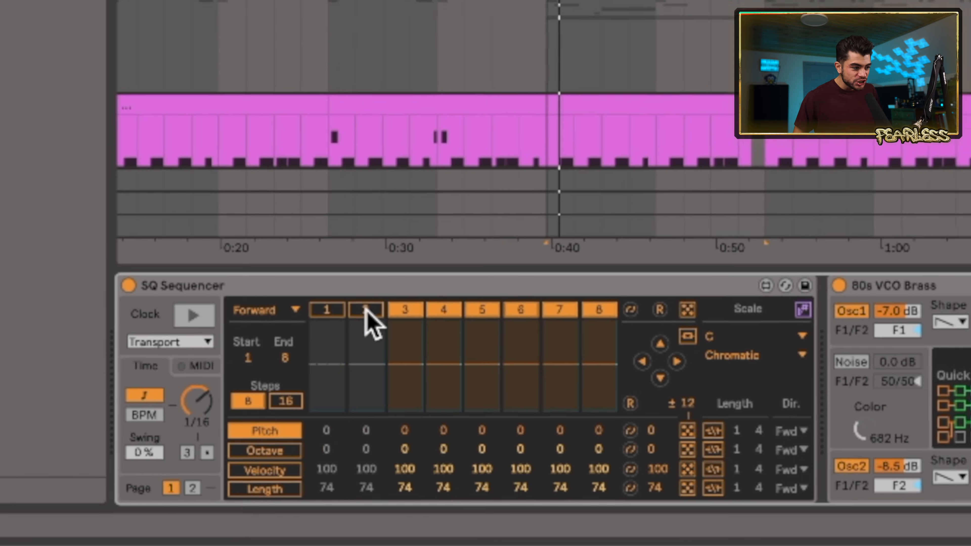
# Try toggling individual sequencer steps off and on, and try the 16-step length.
pyautogui.click(349, 294)
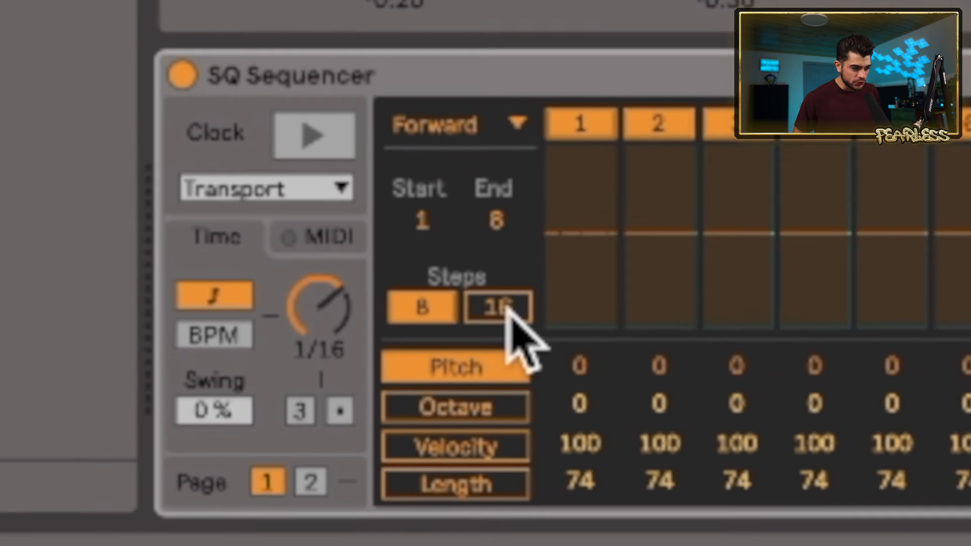
pyautogui.click(297, 391)
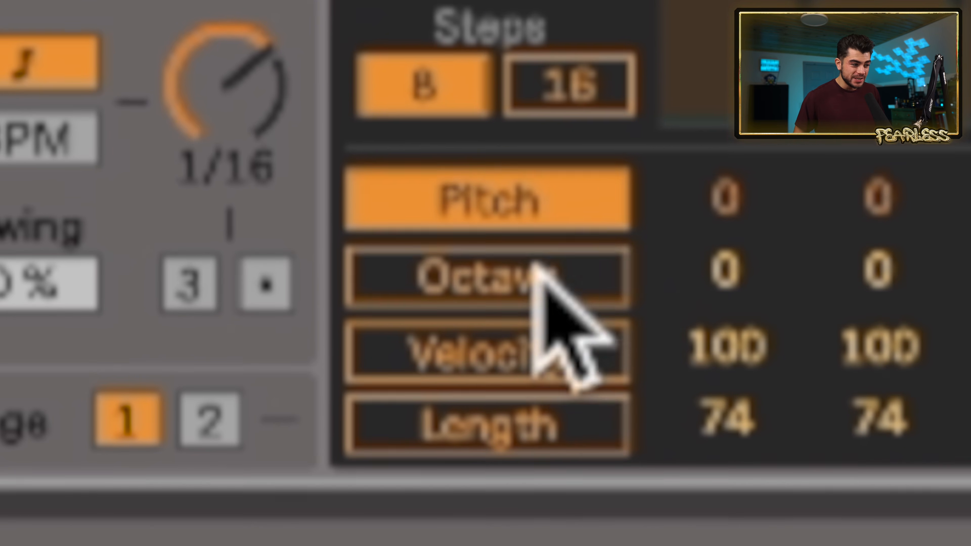
# Display the SQ Sequencer's Octave, Velocity and Length lanes in turn.
pyautogui.click(509, 402)
pyautogui.click(554, 325)
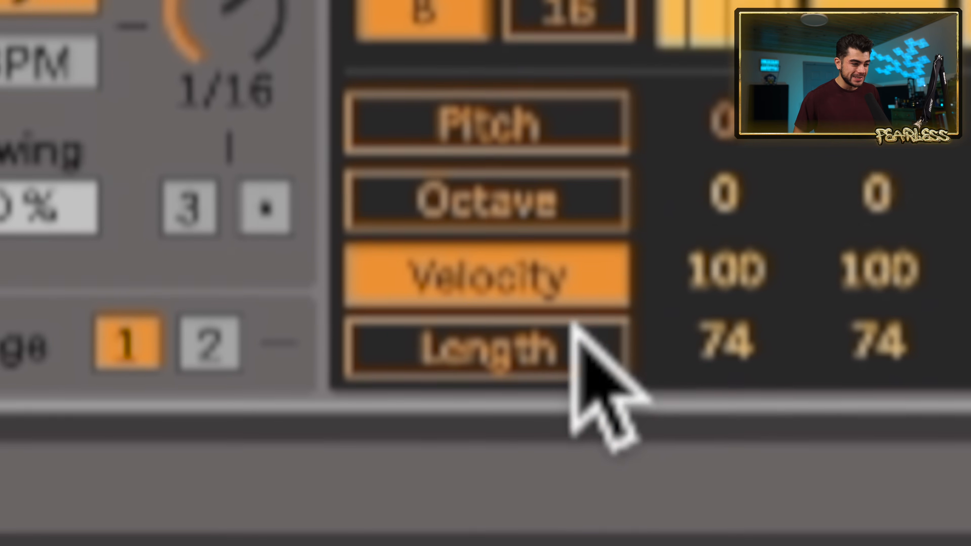
pyautogui.click(574, 417)
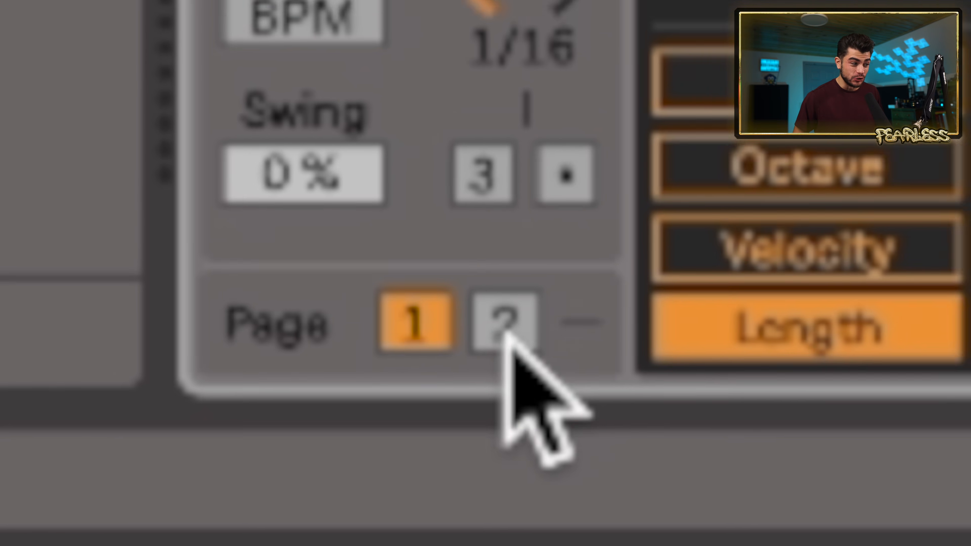
# Switch between the SQ Sequencer's two parameter pages, viewing the Time Shift and Pitch lanes on page 2.
pyautogui.click(504, 335)
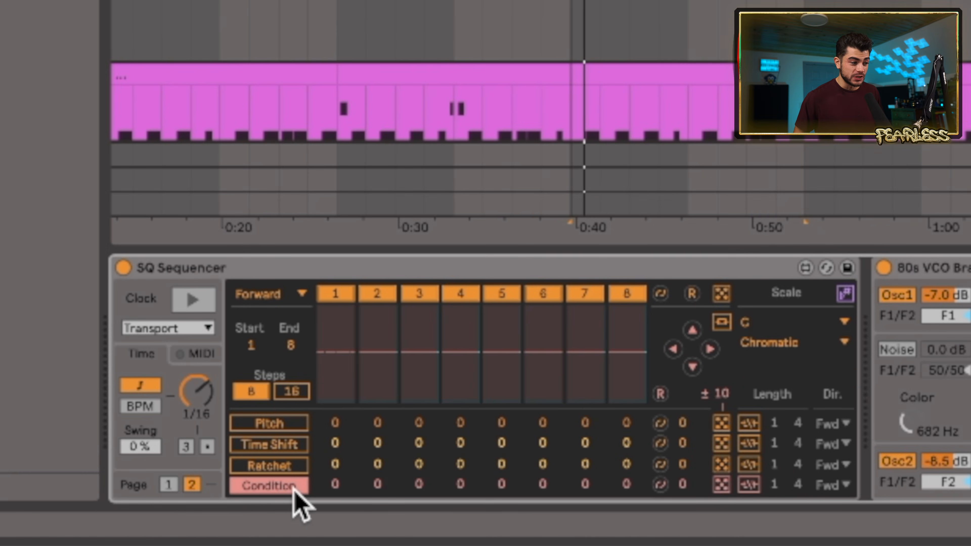
pyautogui.click(290, 444)
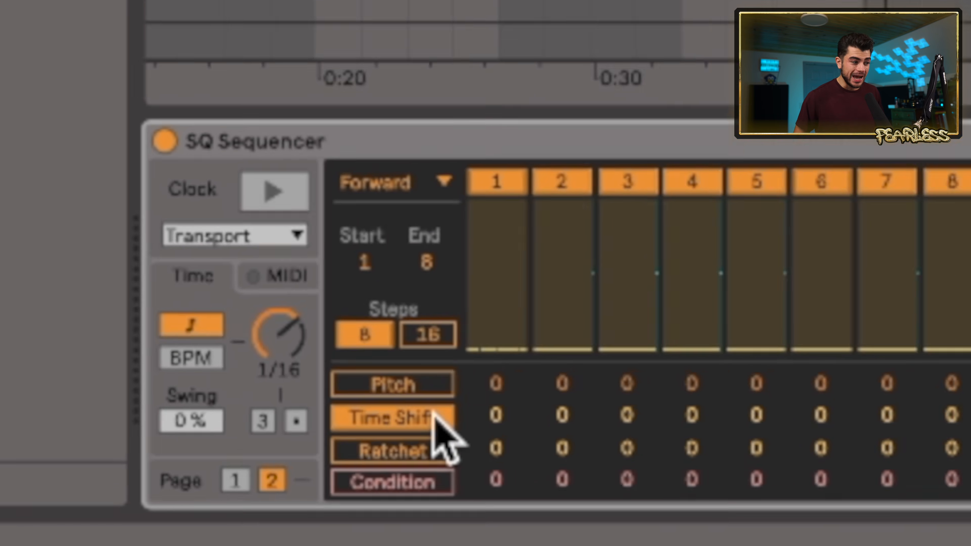
pyautogui.click(285, 423)
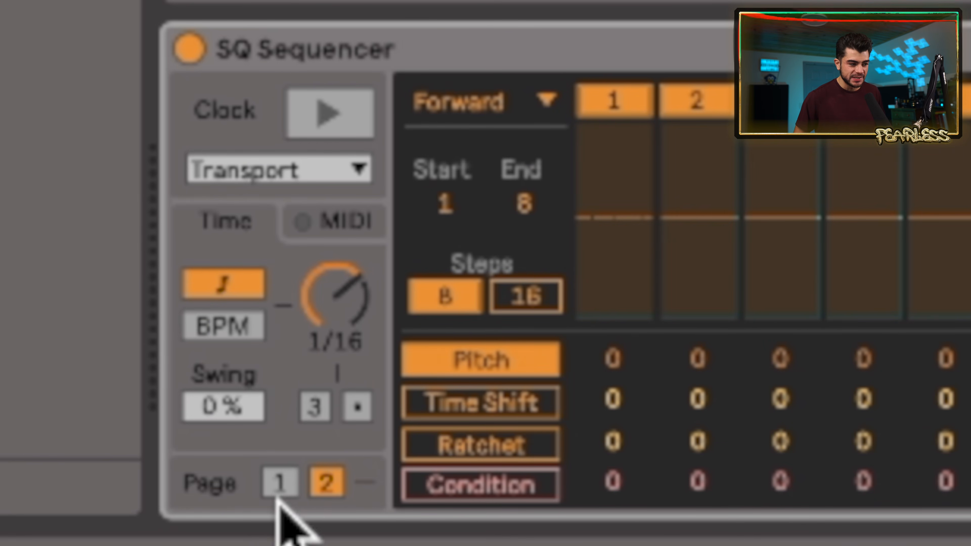
pyautogui.click(282, 483)
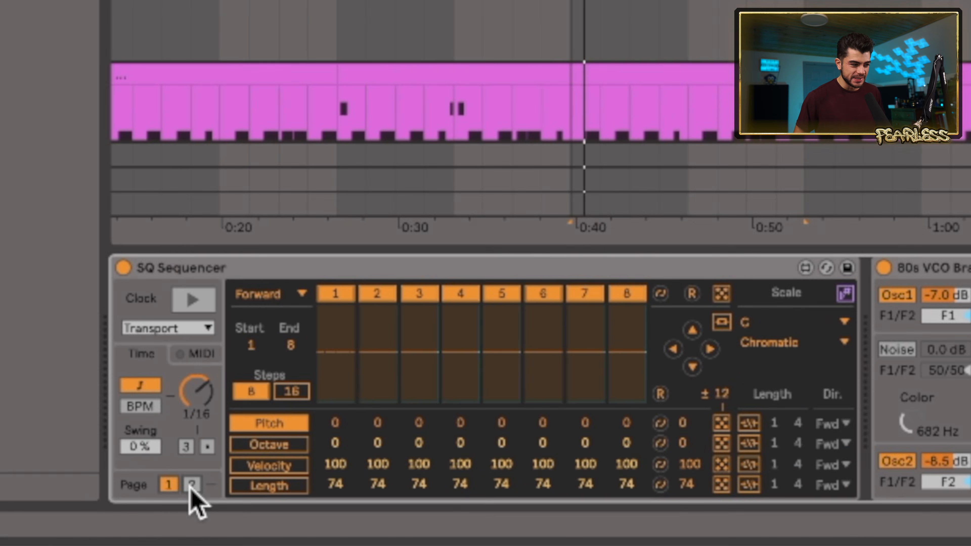
pyautogui.click(327, 482)
# Set the sequencer's scale to E Minor and make it follow the set's current scale.
pyautogui.click(763, 327)
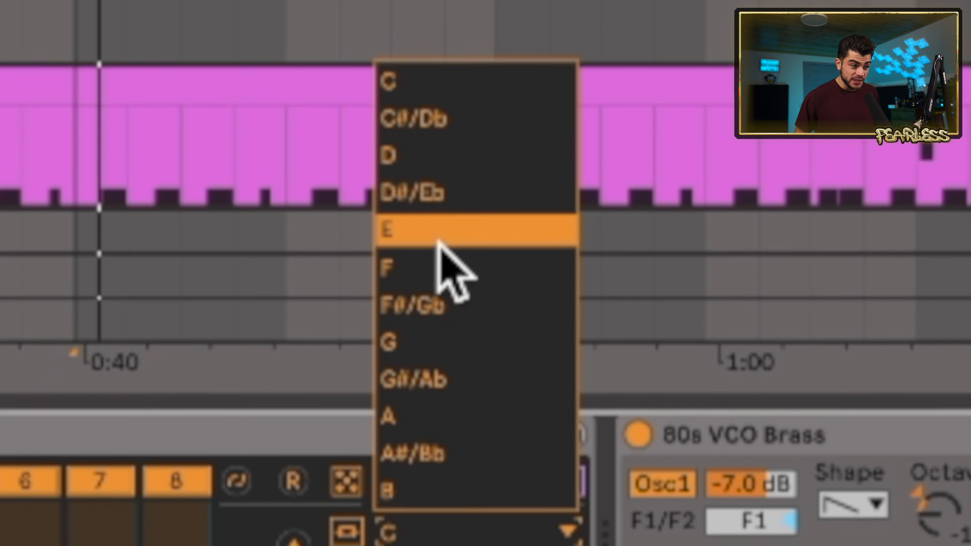
pyautogui.click(440, 276)
pyautogui.click(489, 313)
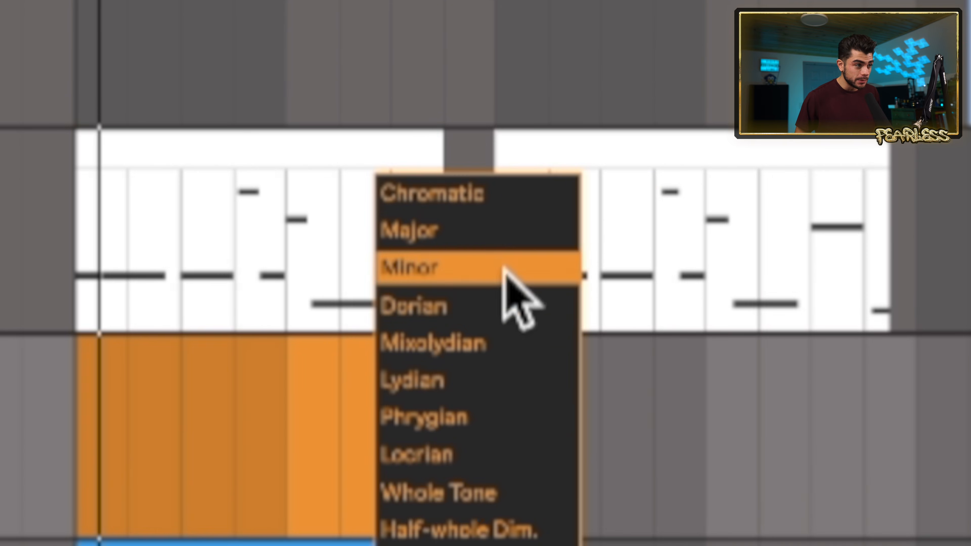
pyautogui.click(505, 276)
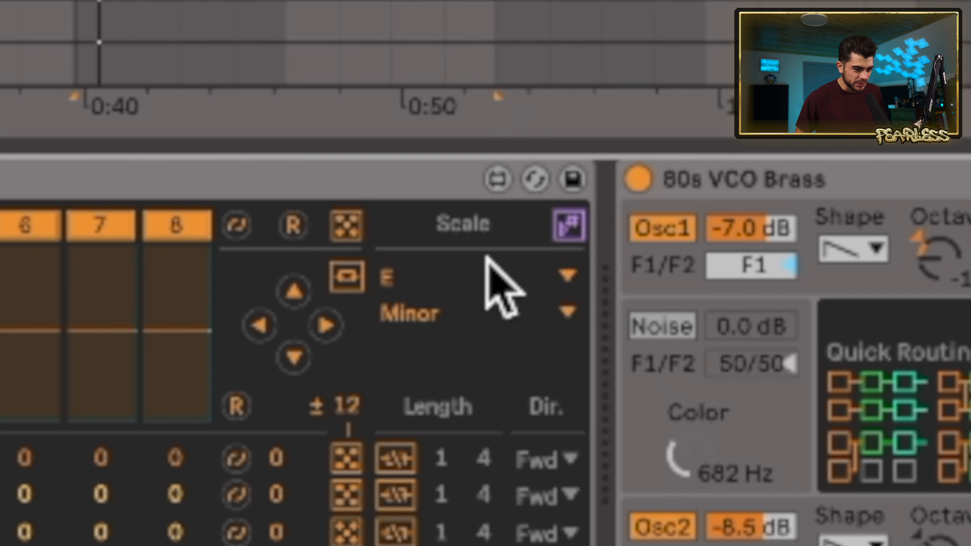
pyautogui.click(486, 273)
pyautogui.click(472, 119)
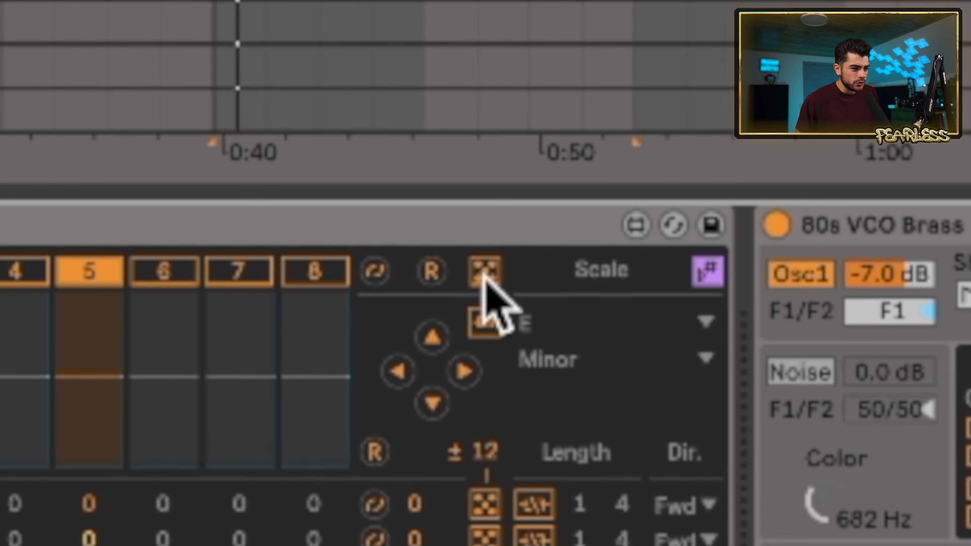
# Try randomizing which sequencer steps are active, resetting the pattern once between attempts.
pyautogui.click(483, 274)
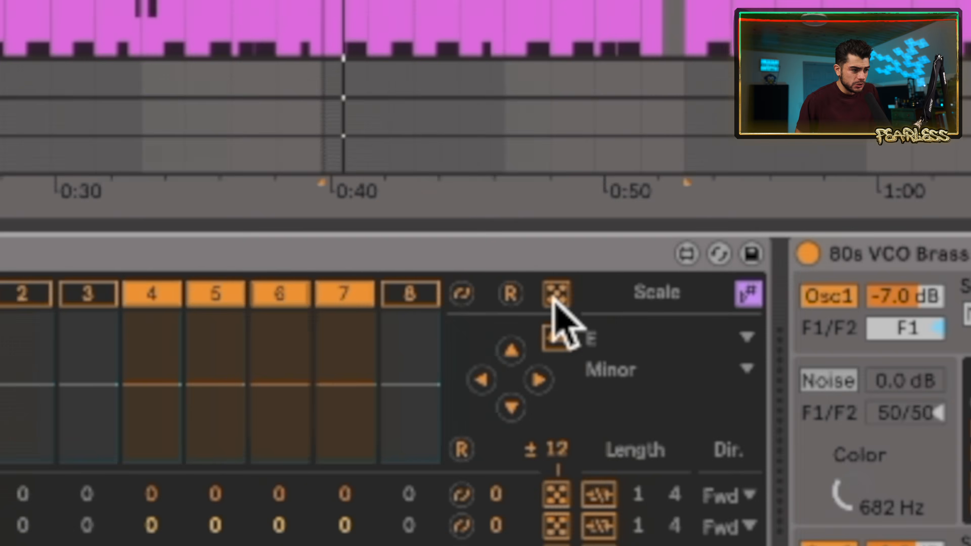
pyautogui.click(483, 274)
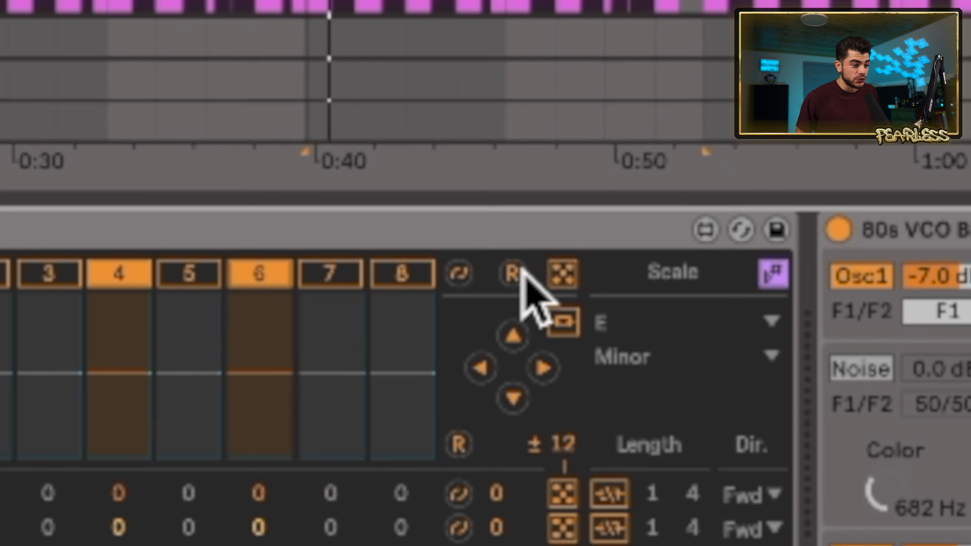
pyautogui.click(697, 293)
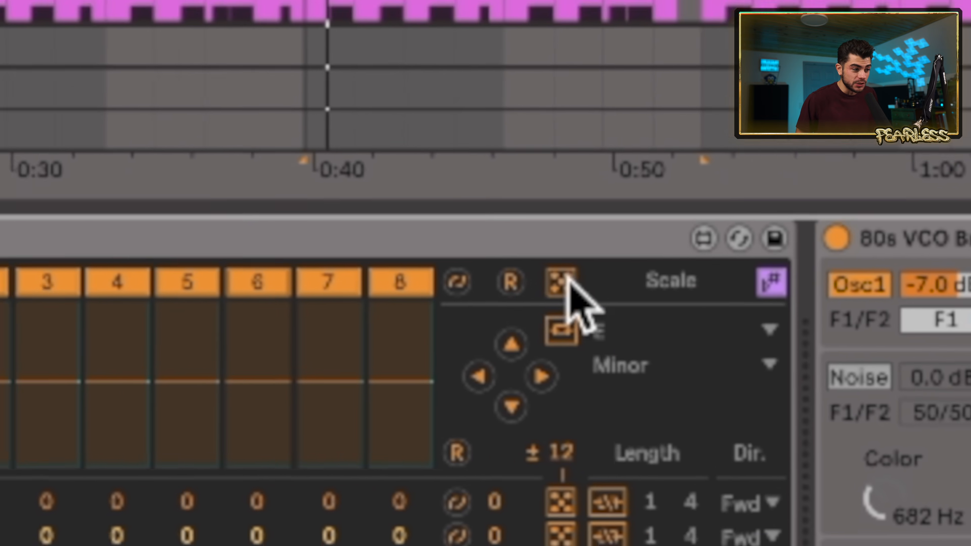
pyautogui.click(724, 292)
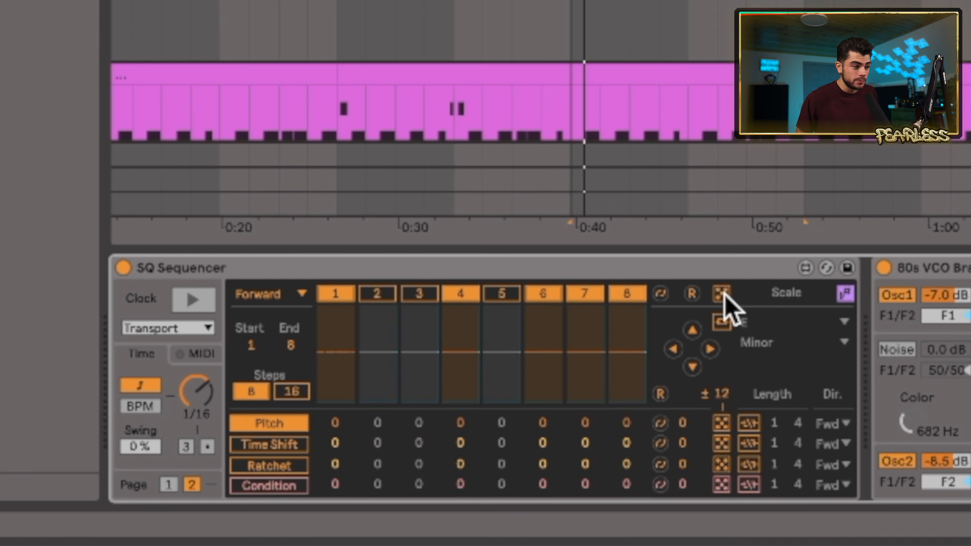
# Try varying the active-step pattern several times and reset it so every step is active.
pyautogui.click(662, 295)
pyautogui.click(662, 294)
pyautogui.click(662, 295)
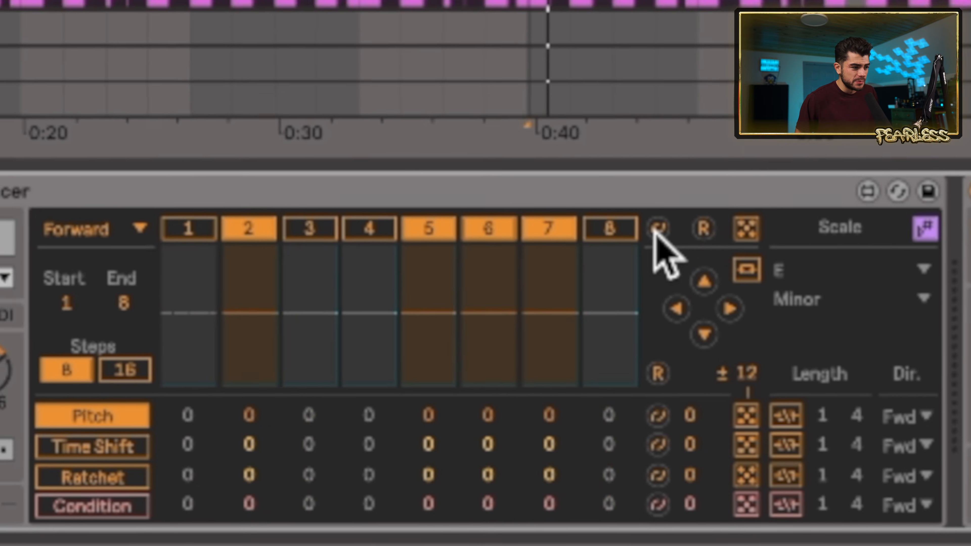
pyautogui.click(703, 229)
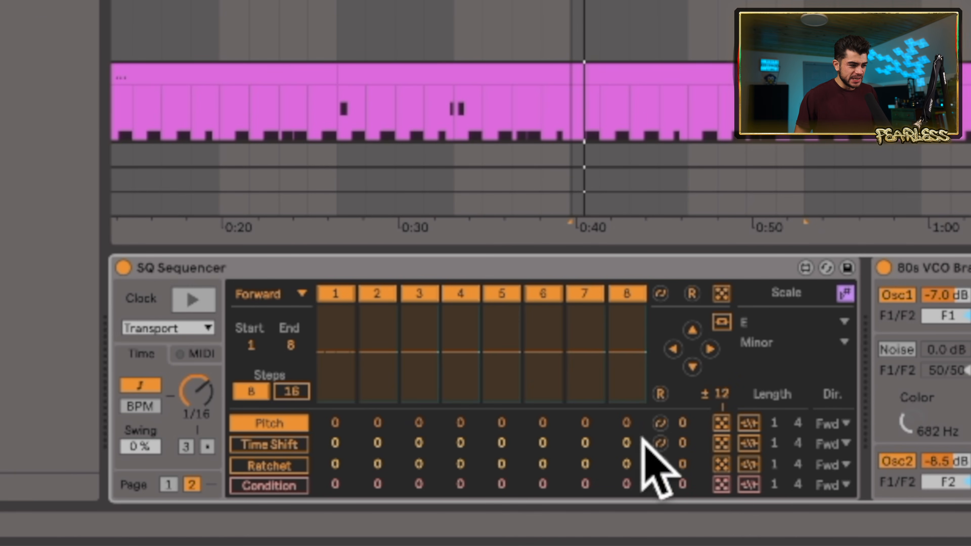
# Set the sequence to 16 steps and display its Time Shift, Condition and Pitch lanes in turn.
pyautogui.click(291, 391)
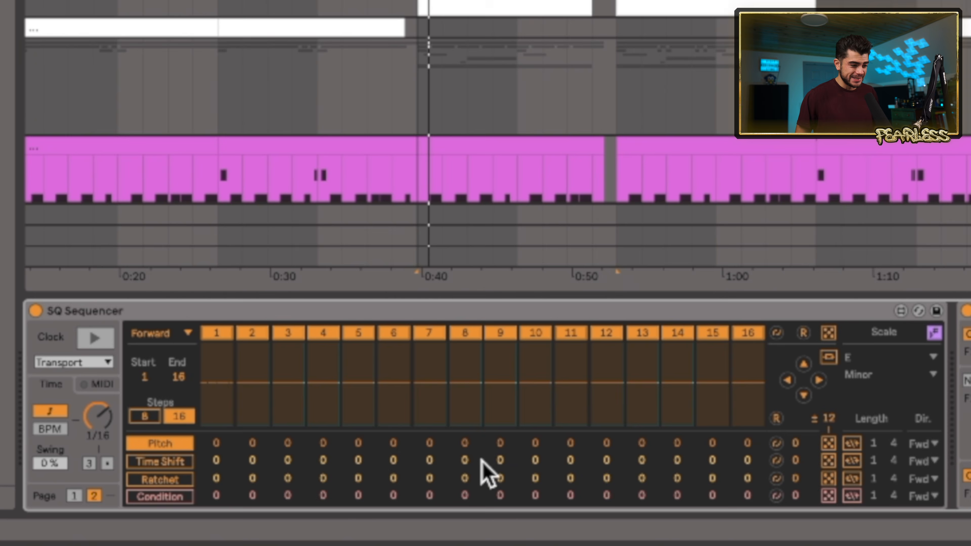
pyautogui.click(177, 462)
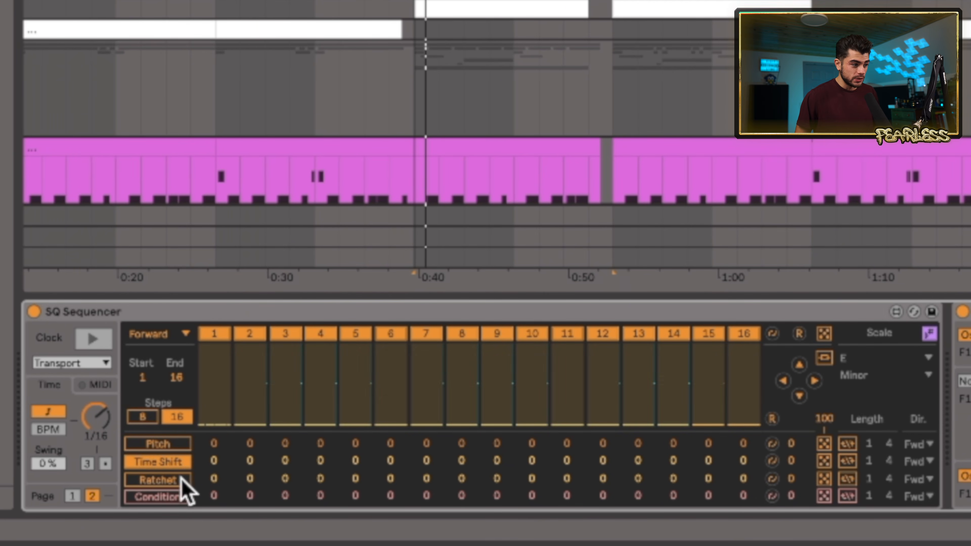
pyautogui.click(179, 496)
pyautogui.click(188, 442)
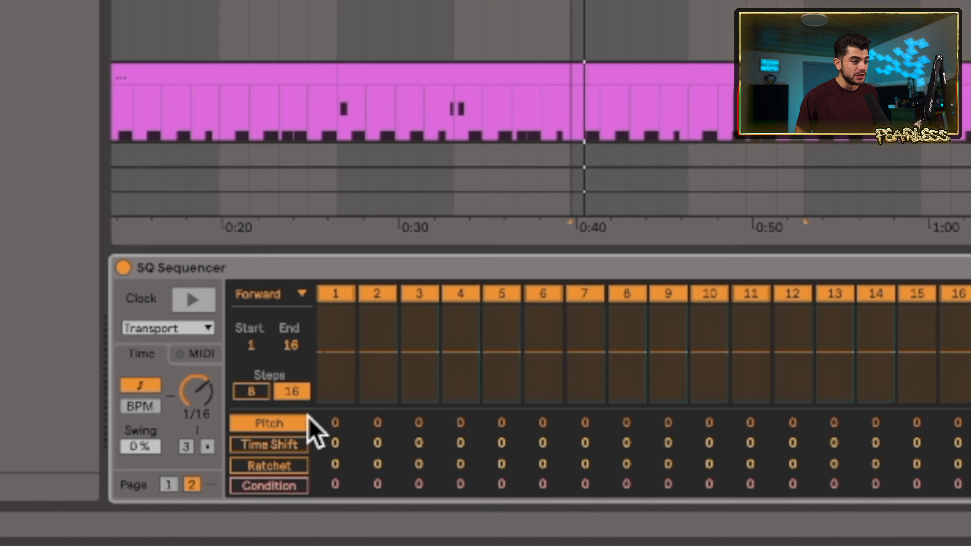
# Review the sequencer's playback direction options and keep Forward.
pyautogui.click(271, 285)
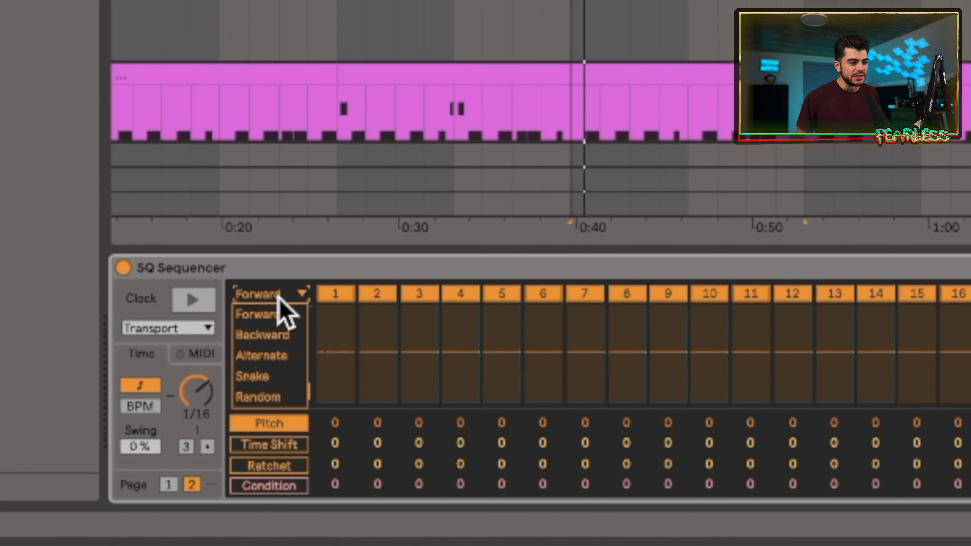
pyautogui.click(281, 313)
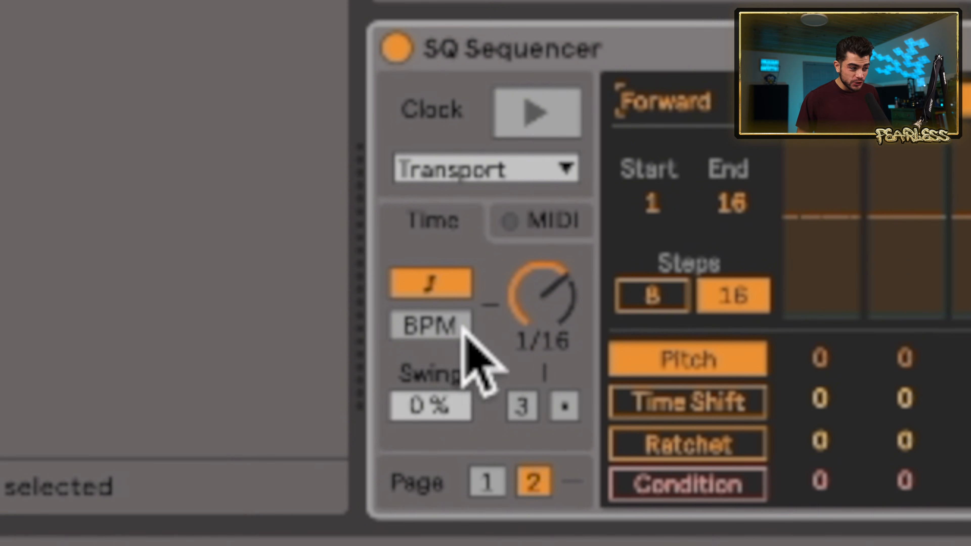
# Try BPM-based timing in place of note values, and try 13% swing before returning it to 0%.
pyautogui.click(431, 331)
pyautogui.click(443, 287)
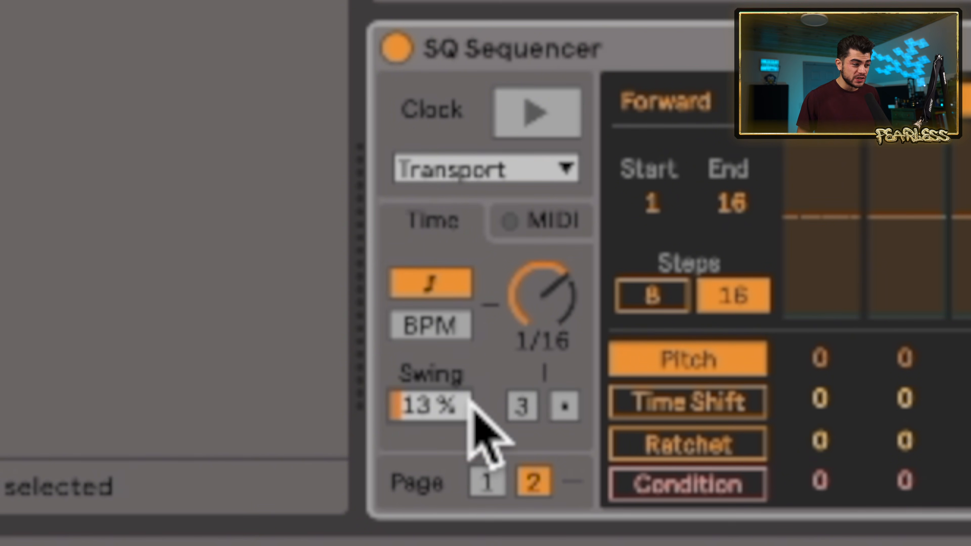
pyautogui.moveTo(469, 400); pyautogui.dragTo(470, 411)
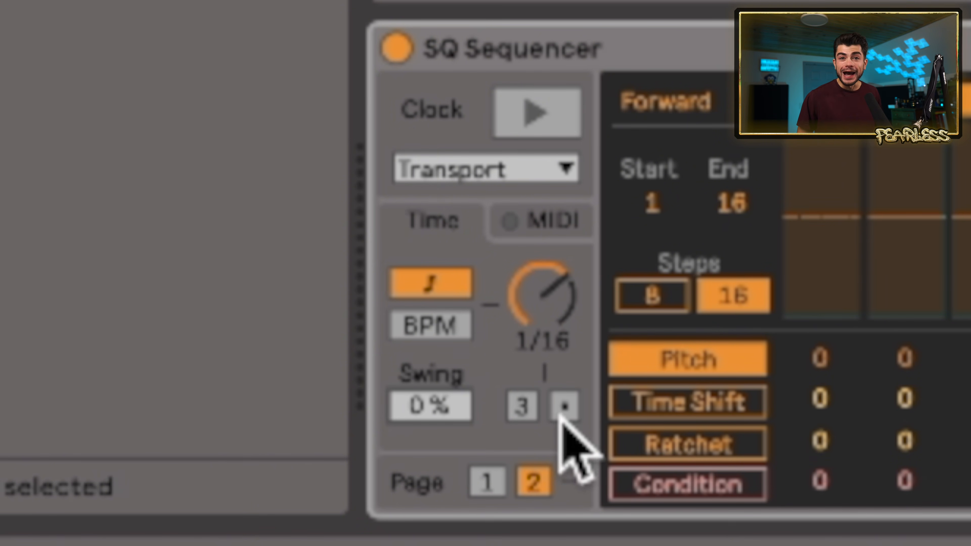
# Show the sequencer's MIDI settings and try the Internal clock source before restoring Transport.
pyautogui.click(517, 220)
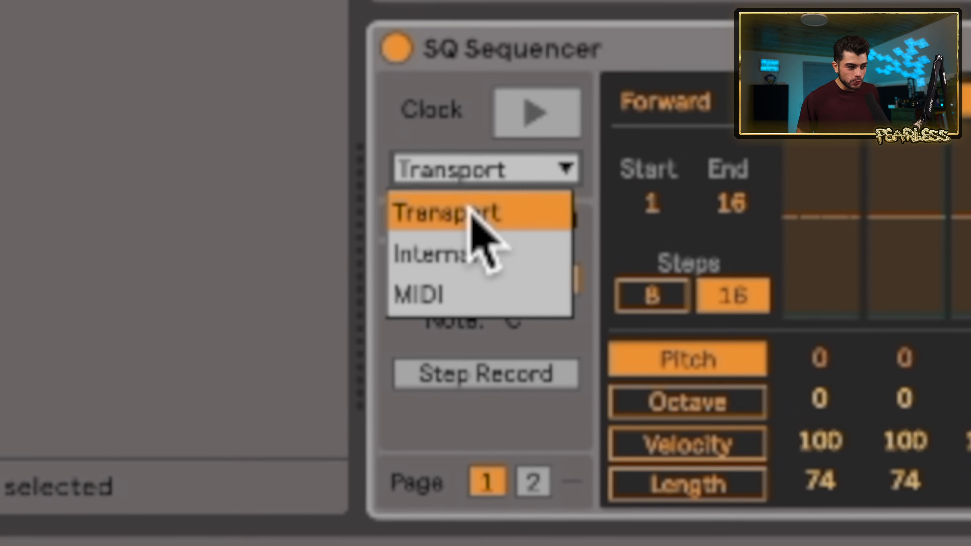
pyautogui.click(164, 346)
pyautogui.click(564, 170)
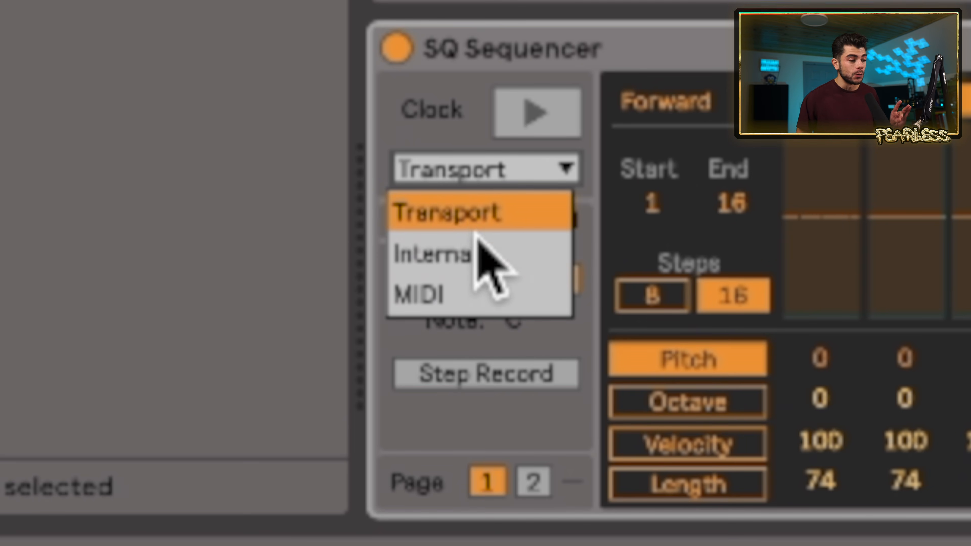
pyautogui.click(488, 256)
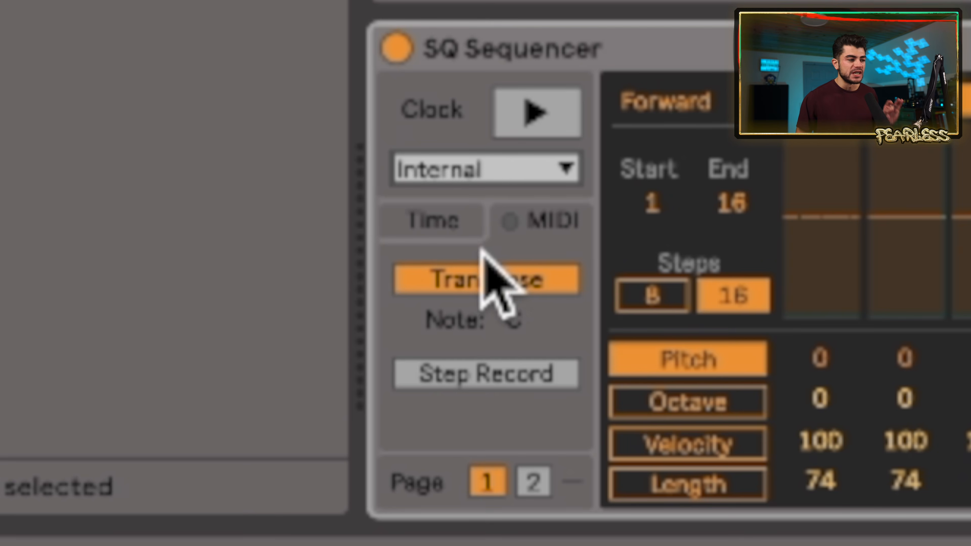
pyautogui.click(521, 169)
pyautogui.click(511, 285)
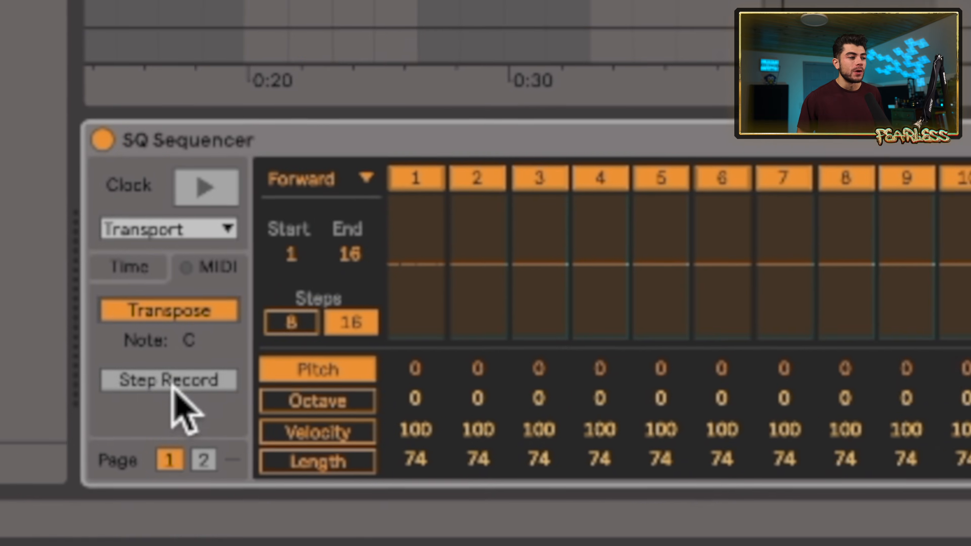
# Try Step Record by advancing two steps, and return to the Pitch lane.
pyautogui.click(158, 378)
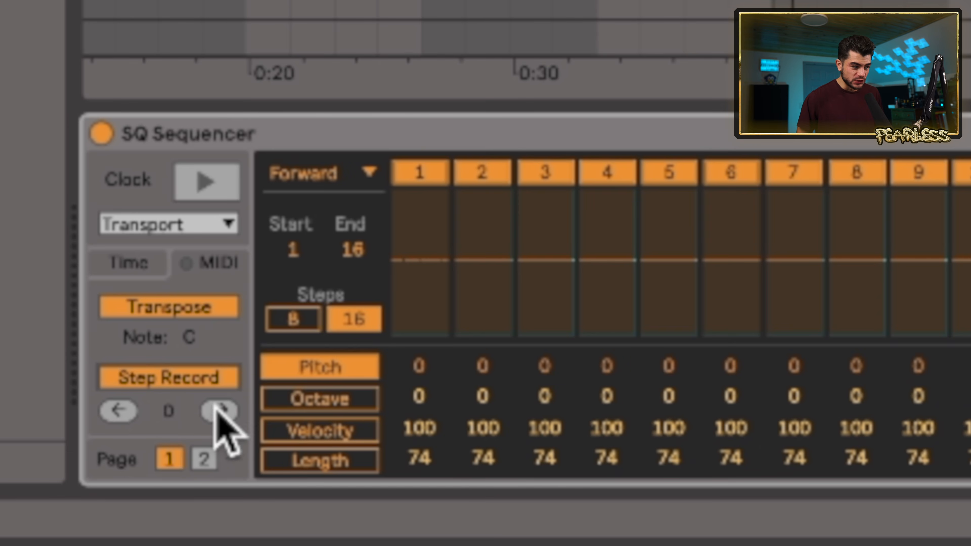
pyautogui.click(219, 410)
pyautogui.click(219, 410)
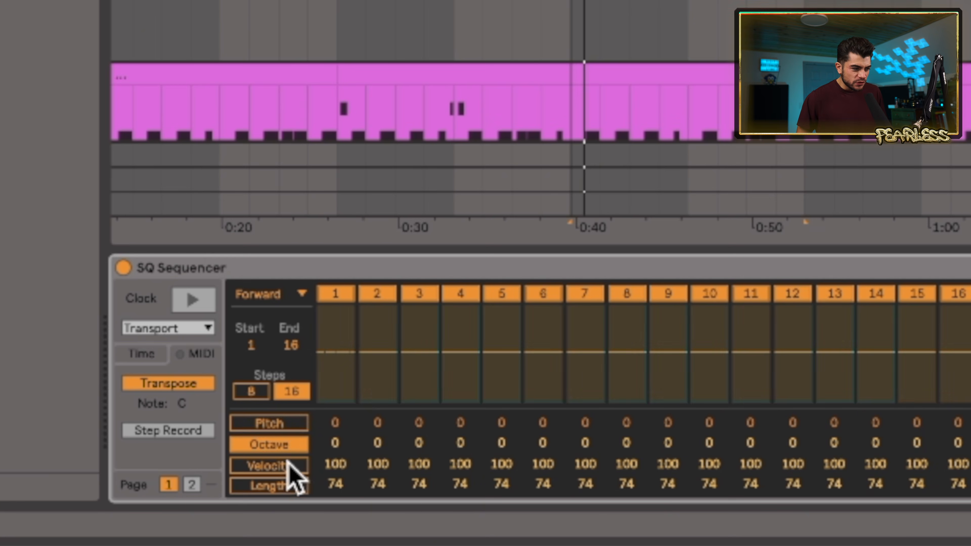
pyautogui.click(288, 425)
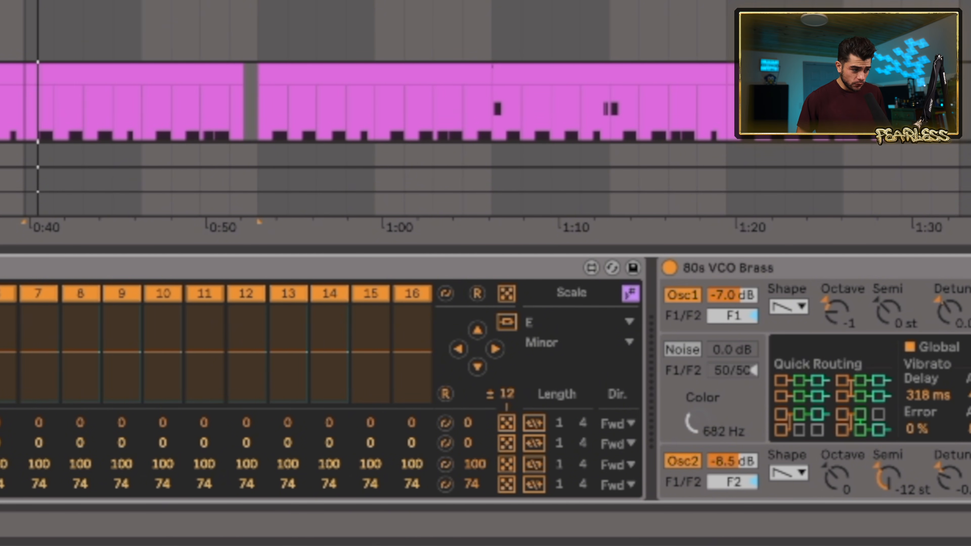
# Try a range of ±5 for the Pitch lane before restoring it to ±12.
pyautogui.click(508, 397)
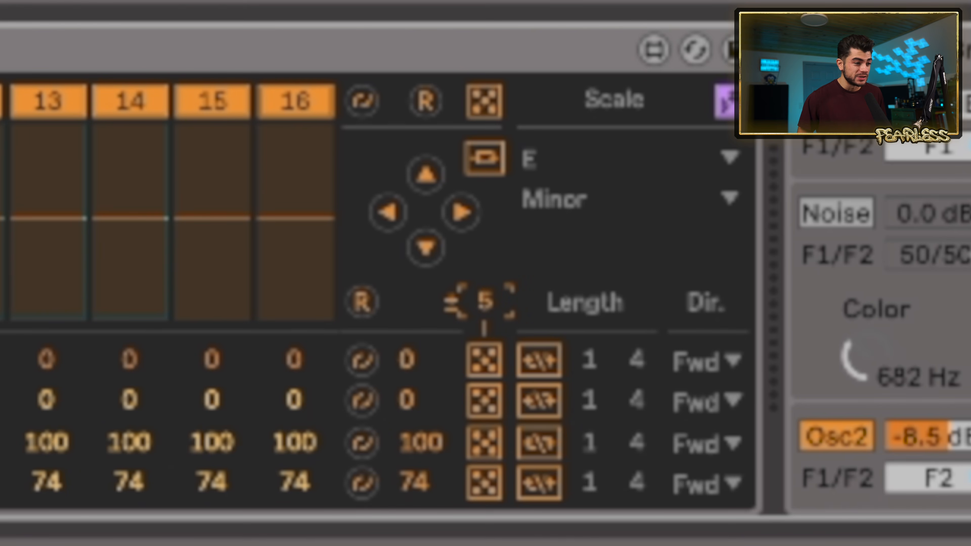
pyautogui.moveTo(486, 301); pyautogui.dragTo(486, 283)
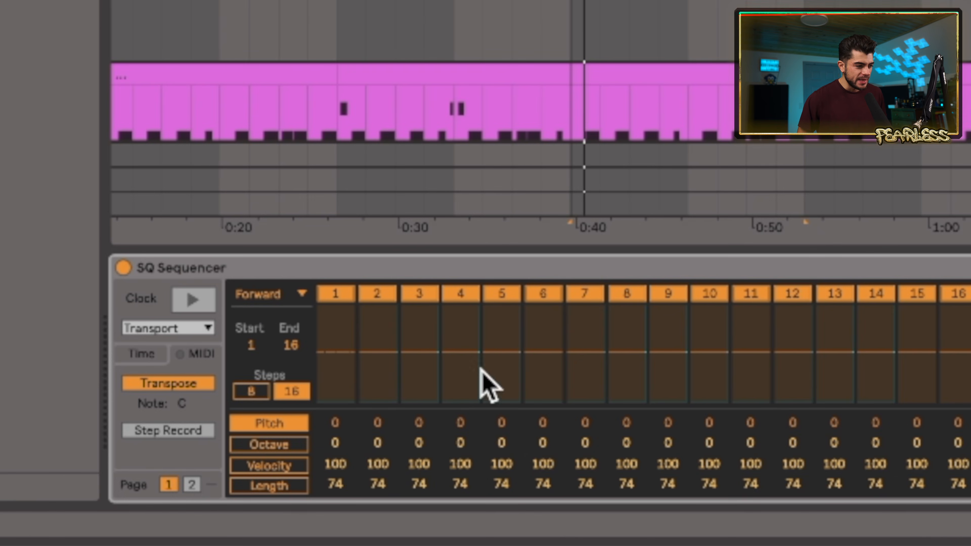
# Draw test values in the Pitch and Octave lanes, and reset each lane.
pyautogui.moveTo(481, 368); pyautogui.dragTo(394, 401)
pyautogui.click(447, 395)
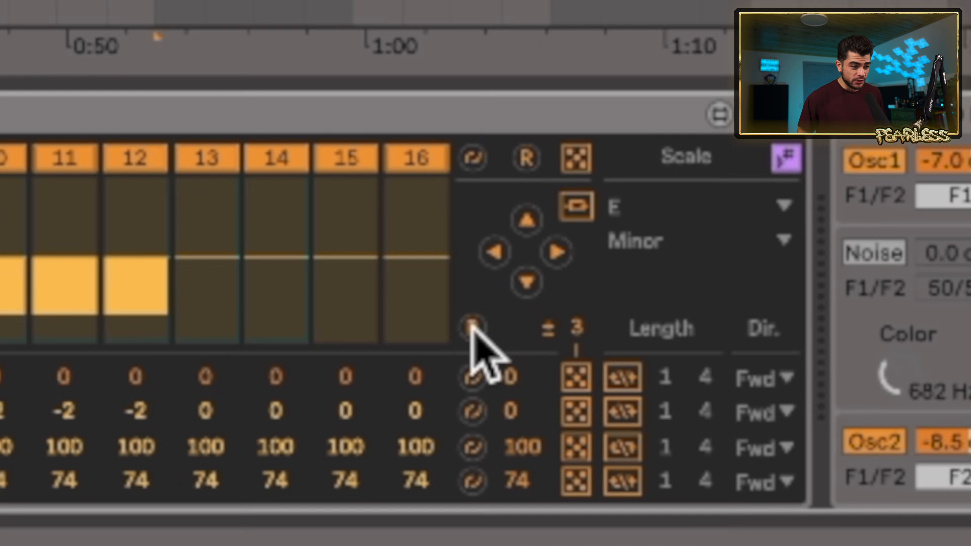
pyautogui.click(472, 326)
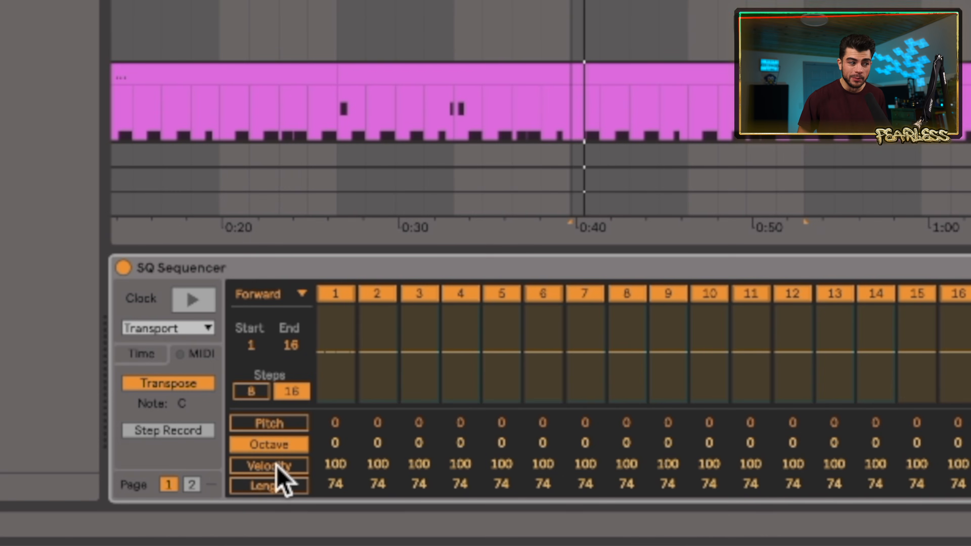
# Draw varied velocities across the steps in the Velocity lane, setting step 3 to 53.
pyautogui.click(277, 465)
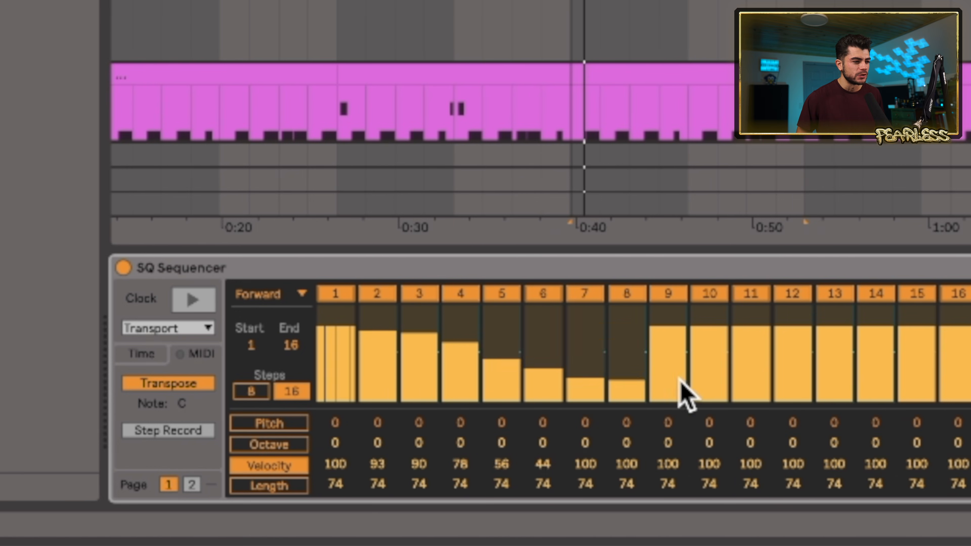
pyautogui.moveTo(682, 379); pyautogui.dragTo(762, 333)
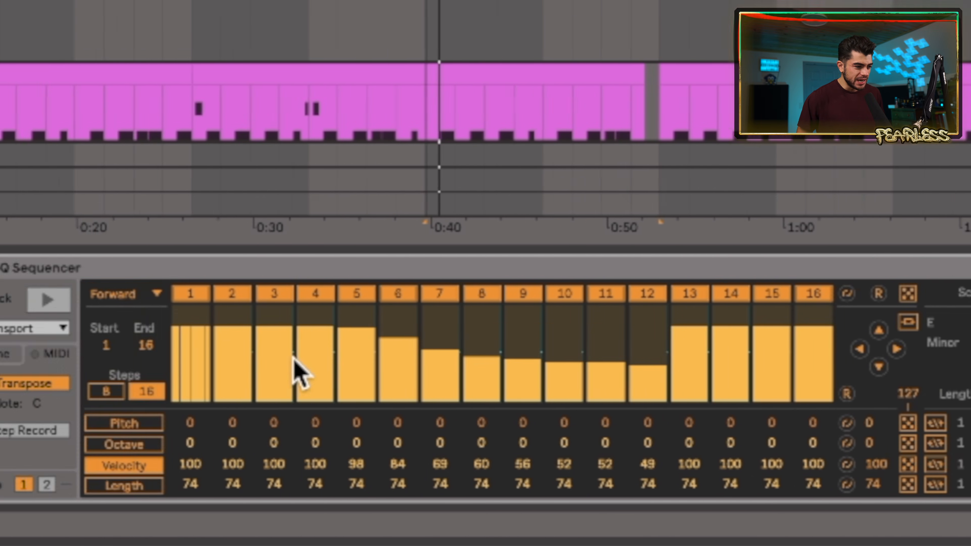
pyautogui.click(113, 360)
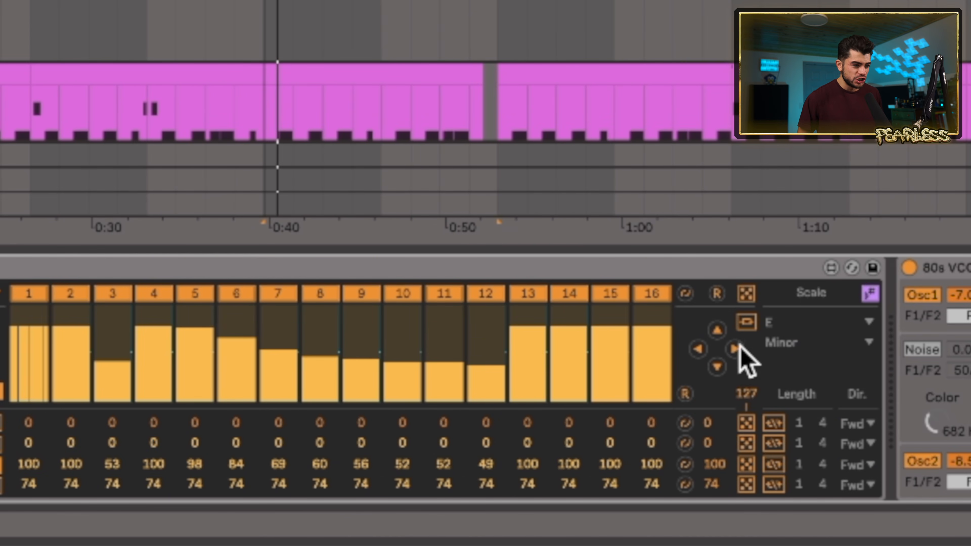
# Try shifting the velocity pattern sideways and vertically.
pyautogui.click(735, 350)
pyautogui.click(699, 350)
pyautogui.click(718, 331)
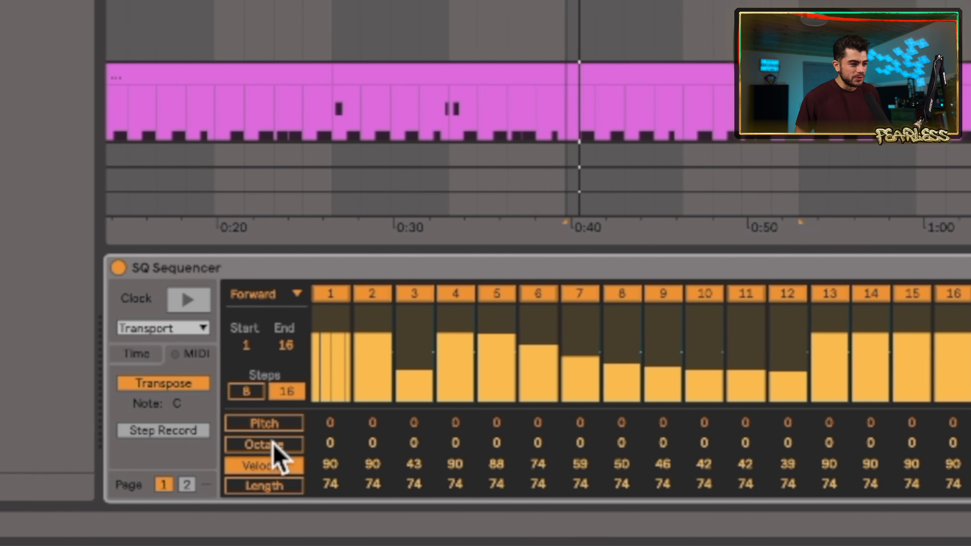
# Draw lowered values across several steps of the Pitch lane and try shifting the pitch pattern.
pyautogui.click(267, 423)
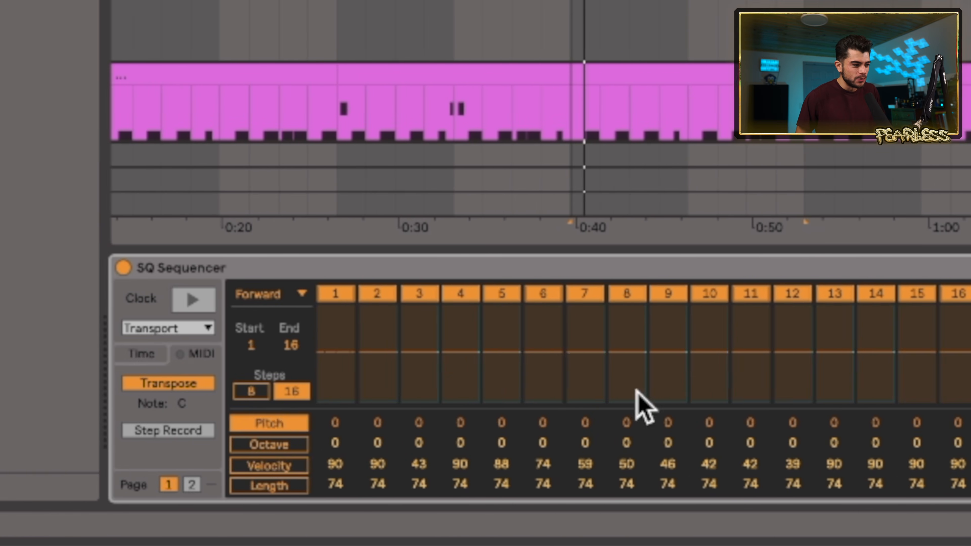
pyautogui.moveTo(359, 369); pyautogui.dragTo(472, 382)
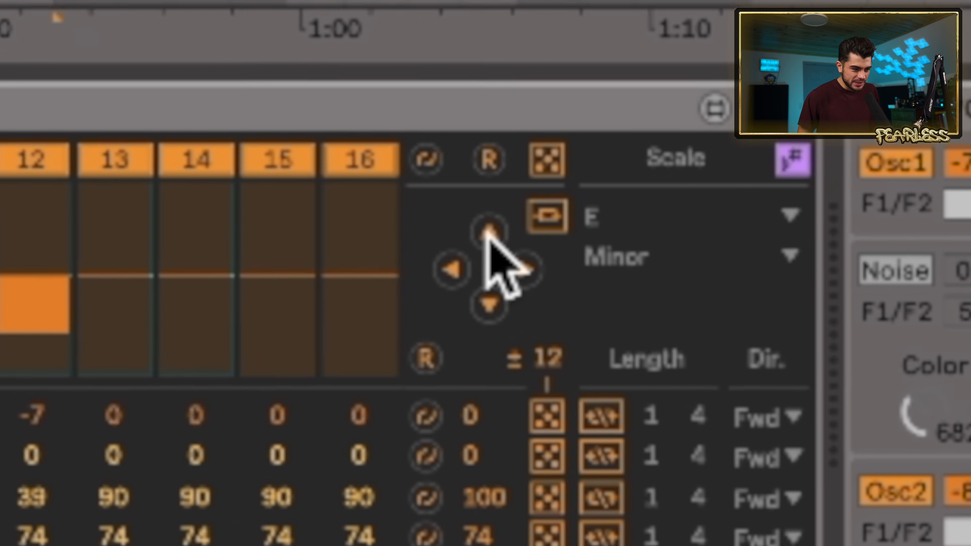
pyautogui.click(720, 330)
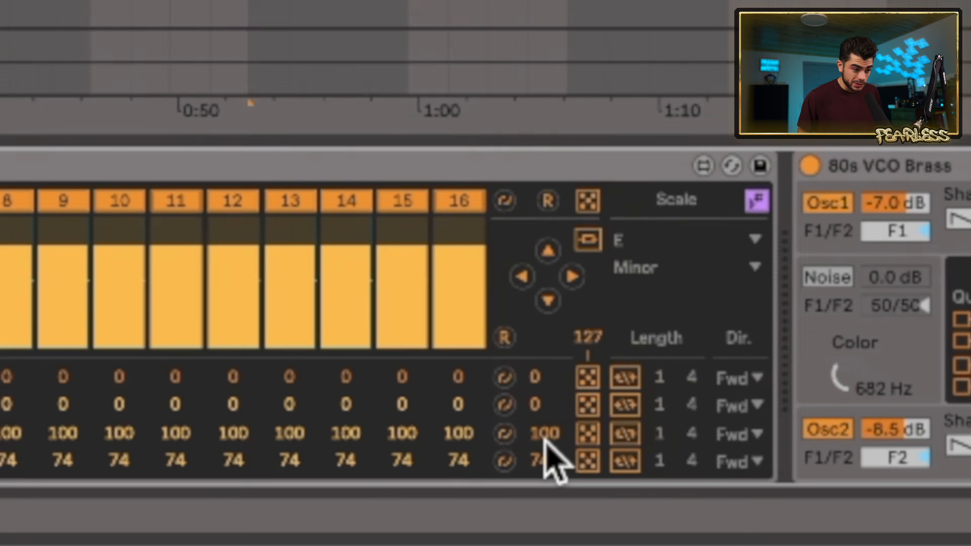
# Set all step velocities to 127, draw a lower velocity curve over them, and return every step to 100.
pyautogui.moveTo(715, 462); pyautogui.dragTo(716, 450)
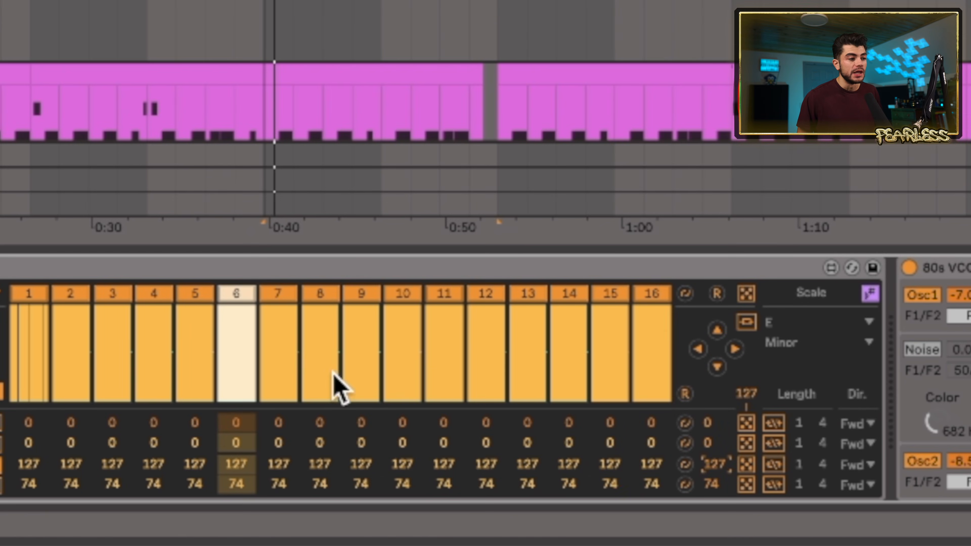
pyautogui.moveTo(352, 346)
pyautogui.mouseDown()
pyautogui.moveTo(520, 369)
pyautogui.moveTo(674, 343)
pyautogui.mouseUp()
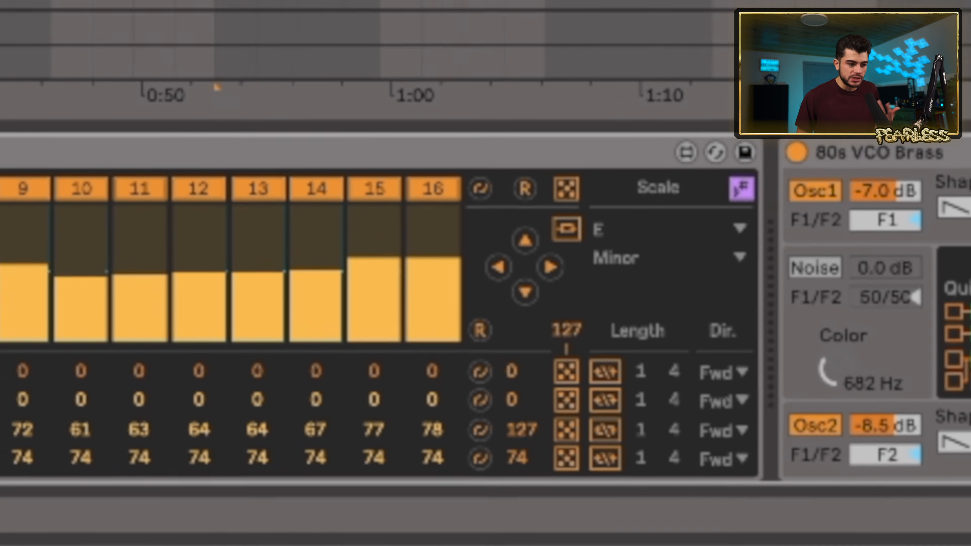
pyautogui.moveTo(714, 464); pyautogui.dragTo(715, 476)
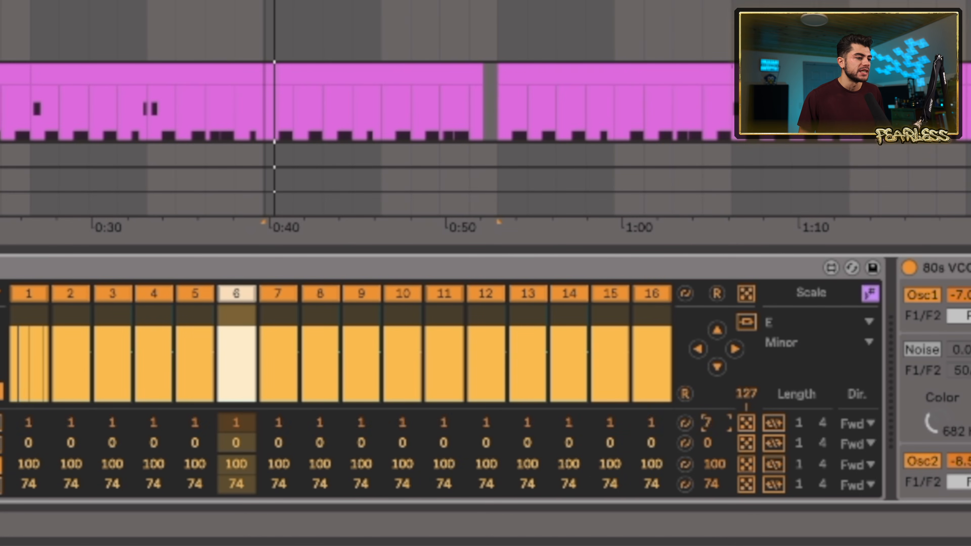
# Set the pitch of all steps to 9.
pyautogui.moveTo(685, 422)
pyautogui.mouseDown()
pyautogui.moveTo(684, 410)
pyautogui.moveTo(682, 421)
pyautogui.mouseUp()
pyautogui.click(484, 305)
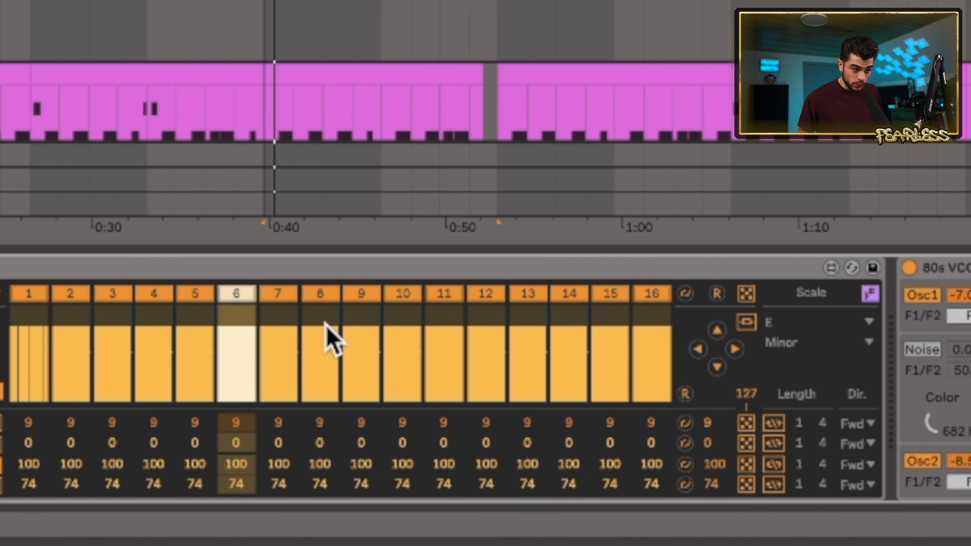
# Draw a velocity curve across the steps and randomize the Velocity lane several times.
pyautogui.moveTo(329, 341)
pyautogui.mouseDown()
pyautogui.moveTo(651, 373)
pyautogui.moveTo(69, 373)
pyautogui.moveTo(23, 361)
pyautogui.mouseUp()
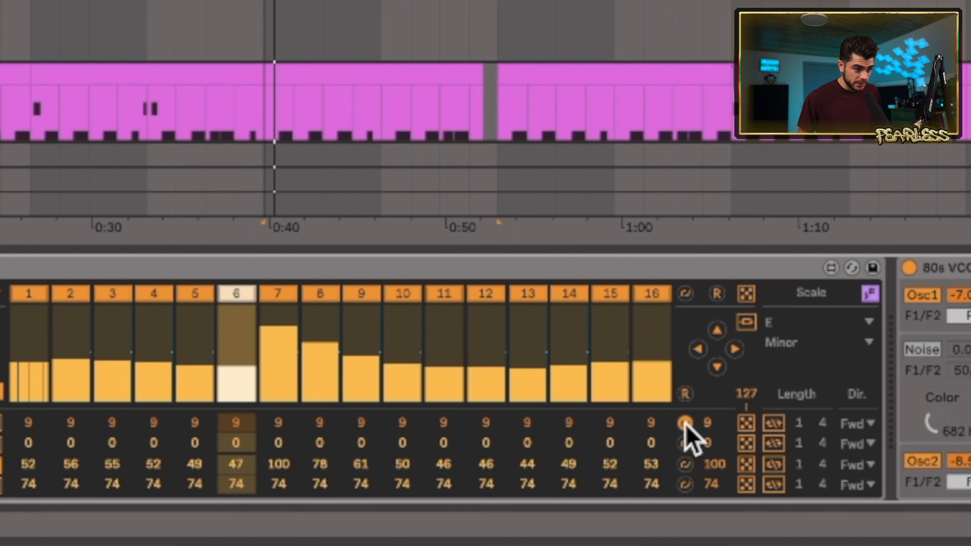
pyautogui.click(746, 465)
pyautogui.click(745, 466)
pyautogui.click(746, 465)
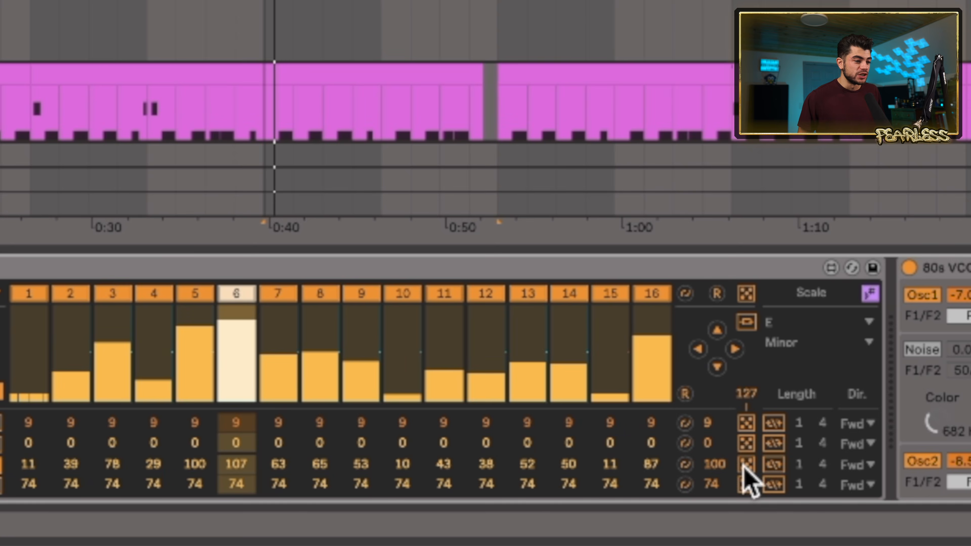
pyautogui.click(746, 465)
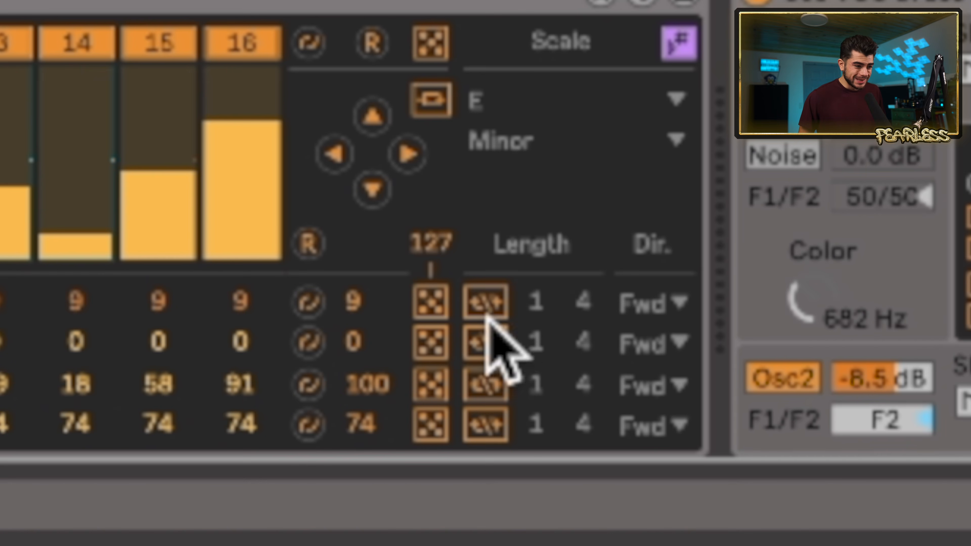
# Try an independent loop for the Velocity lane with a length of 3 steps and explore its direction options.
pyautogui.click(493, 386)
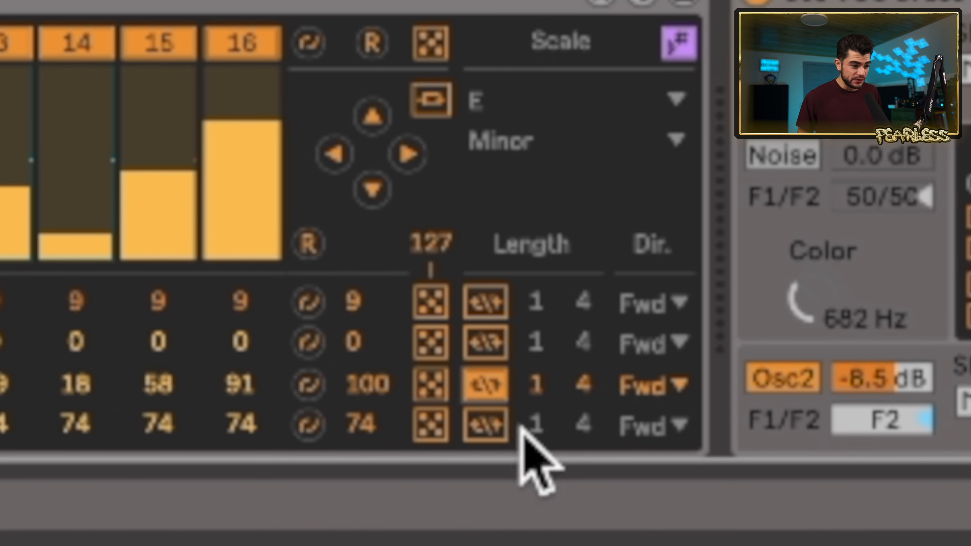
pyautogui.moveTo(584, 384); pyautogui.dragTo(584, 373)
pyautogui.click(662, 379)
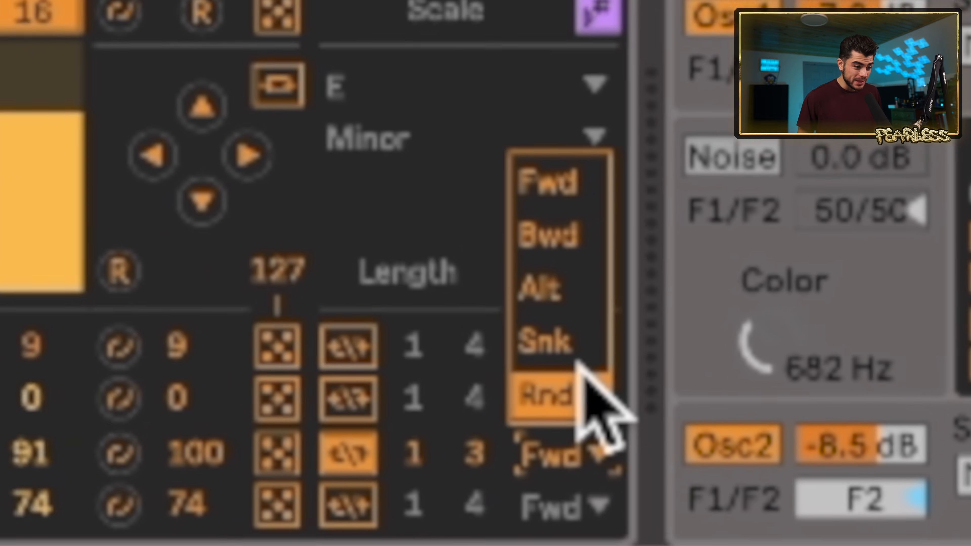
pyautogui.click(647, 339)
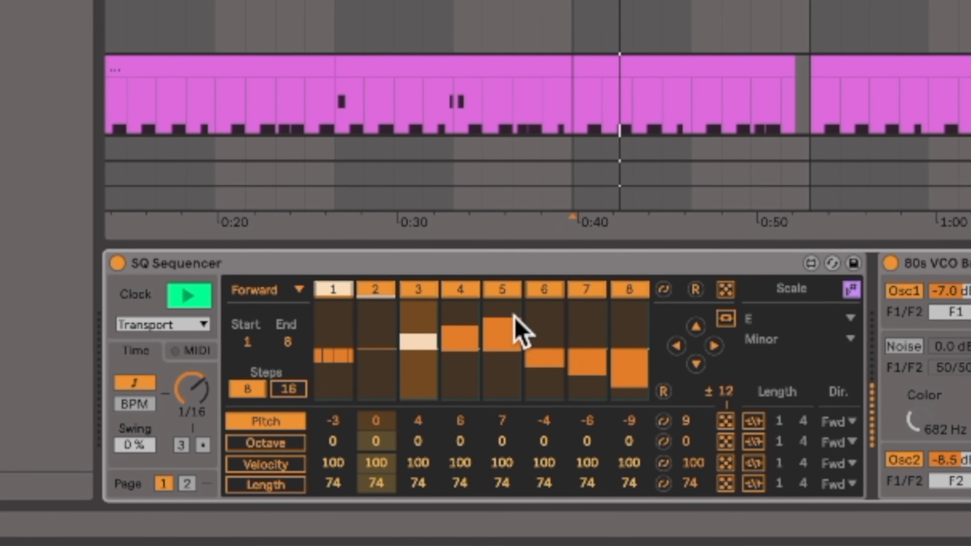
# Redraw the step pitches in the Pitch lane during playback and adjust the clock rate.
pyautogui.moveTo(520, 333)
pyautogui.mouseDown()
pyautogui.moveTo(611, 321)
pyautogui.moveTo(639, 368)
pyautogui.mouseUp()
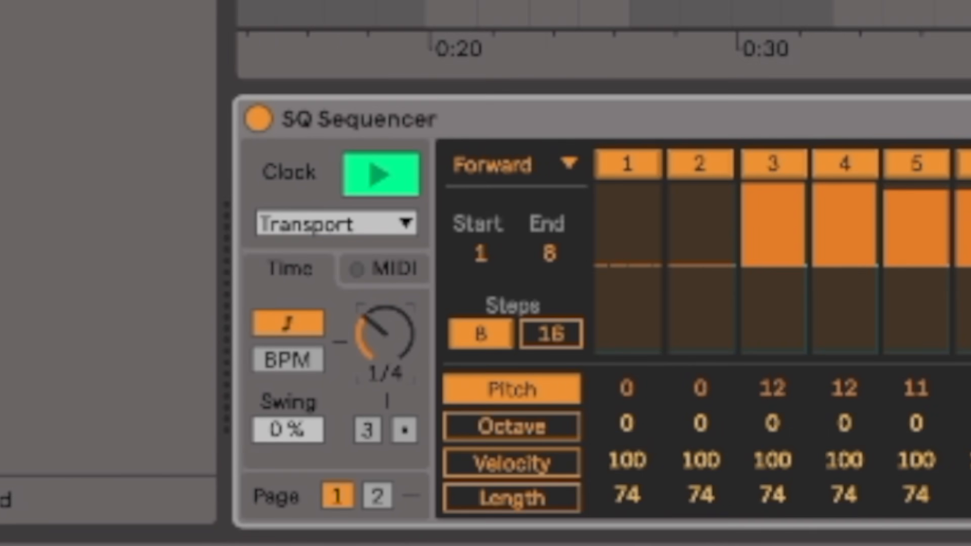
pyautogui.moveTo(491, 314); pyautogui.dragTo(492, 292)
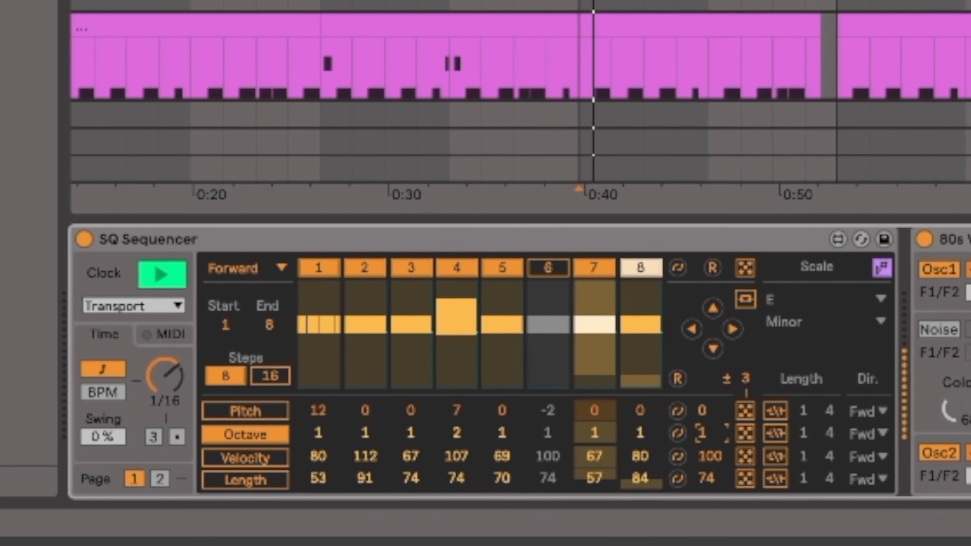
# Return the octave of all steps to 0 and set a ratchet of 3 on step 4.
pyautogui.moveTo(705, 433); pyautogui.dragTo(704, 441)
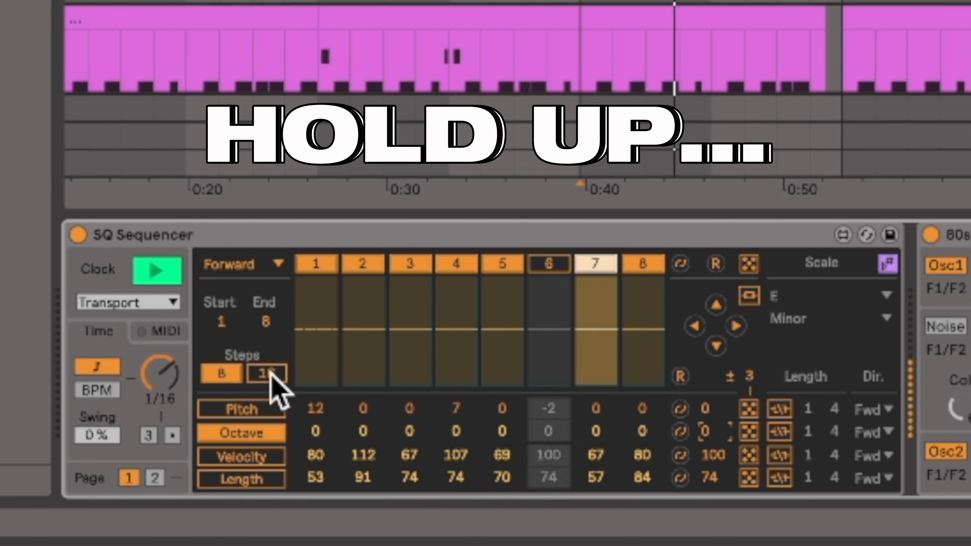
pyautogui.moveTo(347, 299)
pyautogui.mouseDown()
pyautogui.moveTo(372, 321)
pyautogui.moveTo(457, 350)
pyautogui.moveTo(628, 373)
pyautogui.moveTo(316, 448)
pyautogui.mouseUp()
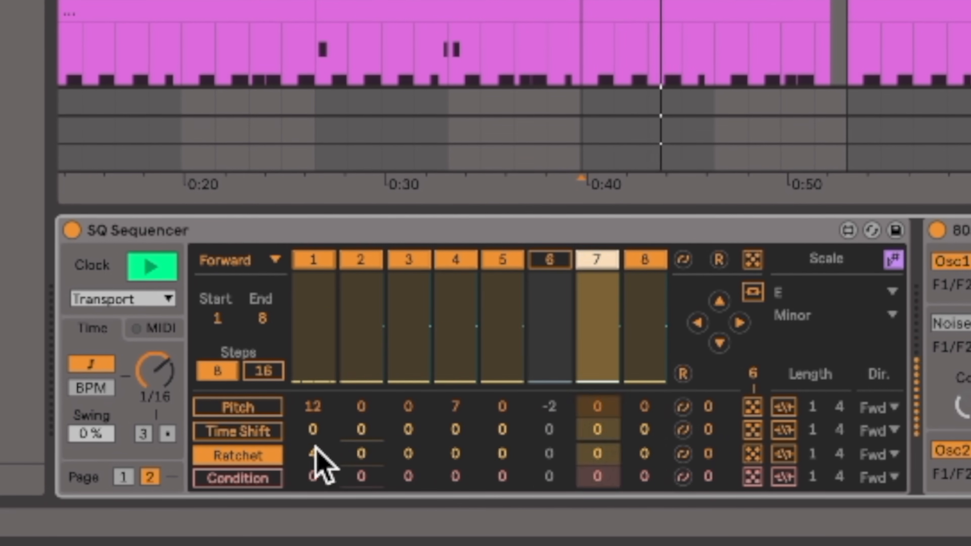
pyautogui.click(455, 326)
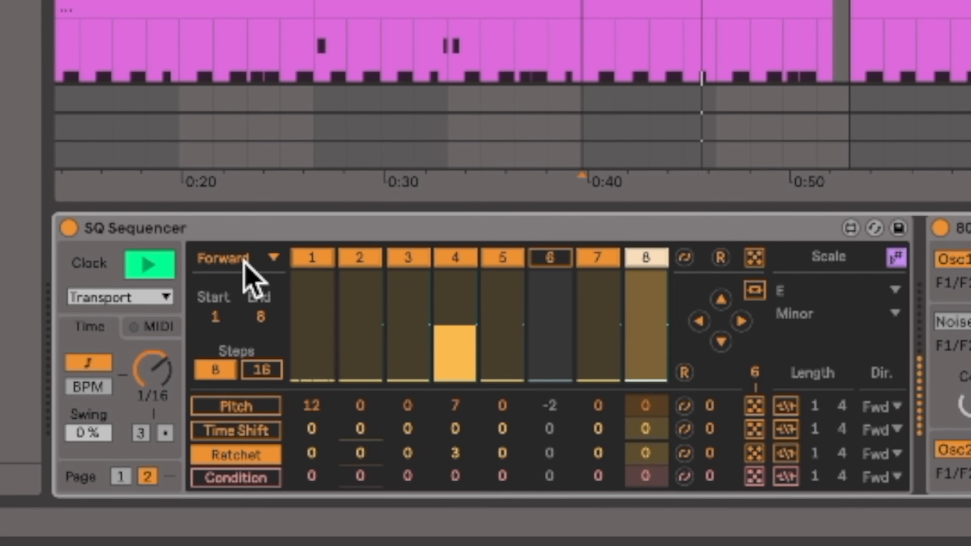
# Try the Backward and Alternate playback directions on the running pattern.
pyautogui.click(229, 258)
pyautogui.click(227, 304)
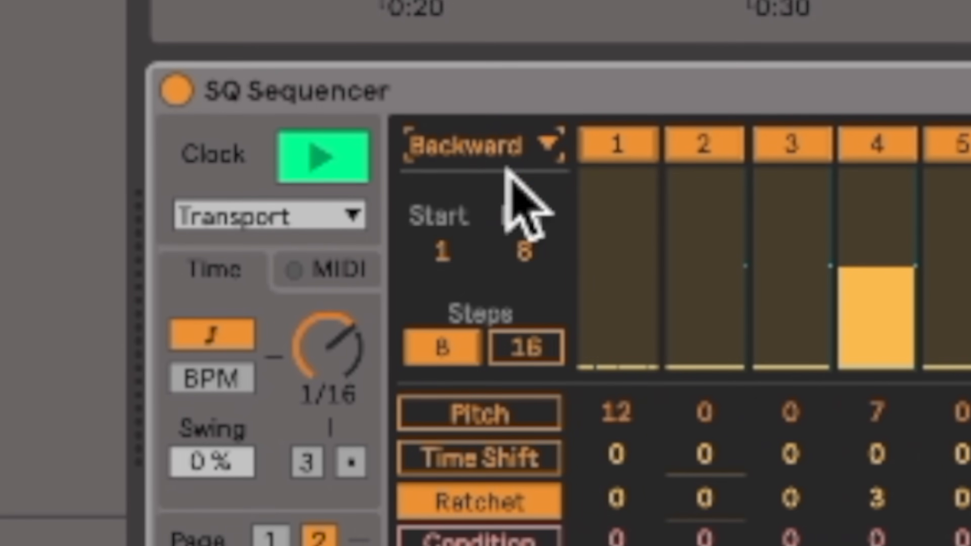
pyautogui.click(231, 255)
pyautogui.click(501, 268)
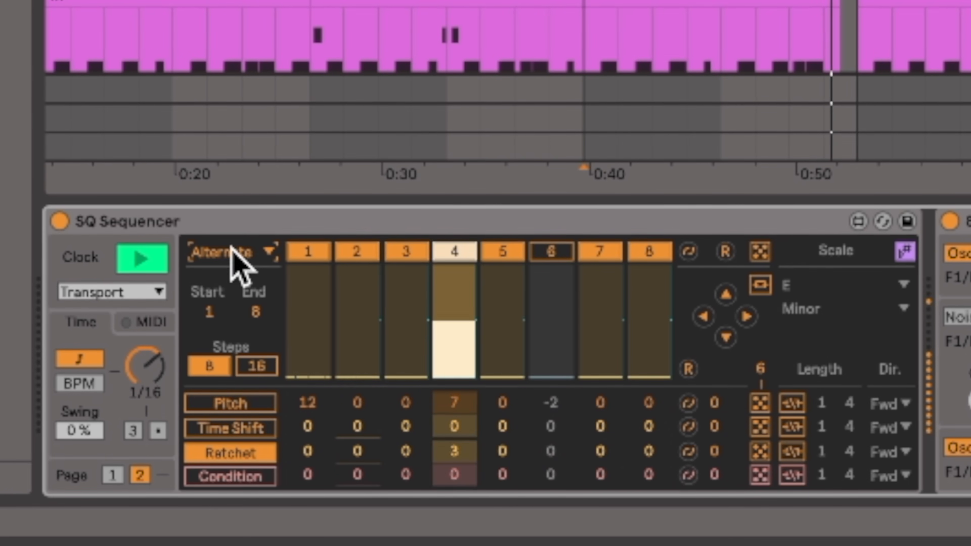
pyautogui.click(249, 253)
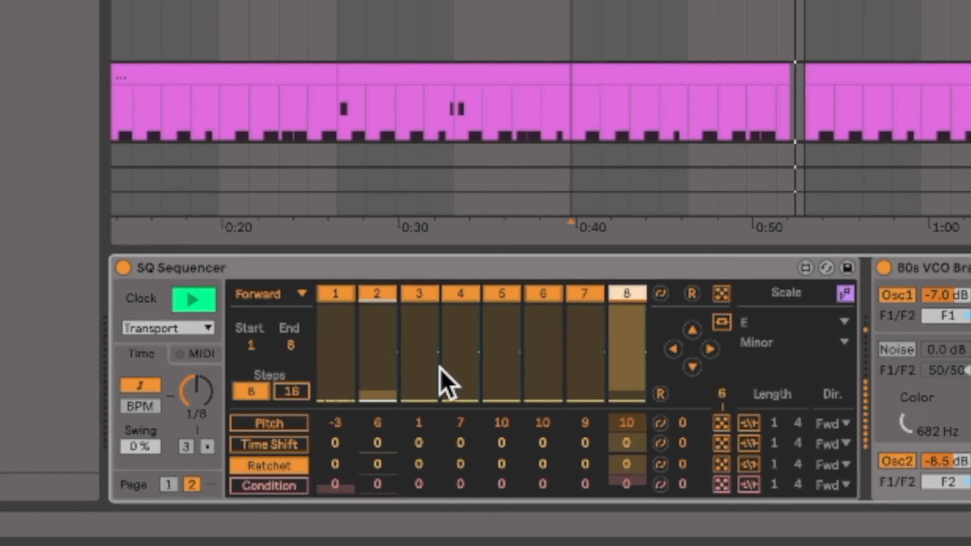
# Draw a ratchet curve across all 16 steps and reset the Ratchet lane.
pyautogui.moveTo(348, 331)
pyautogui.mouseDown()
pyautogui.moveTo(613, 379)
pyautogui.moveTo(880, 344)
pyautogui.moveTo(969, 314)
pyautogui.mouseUp()
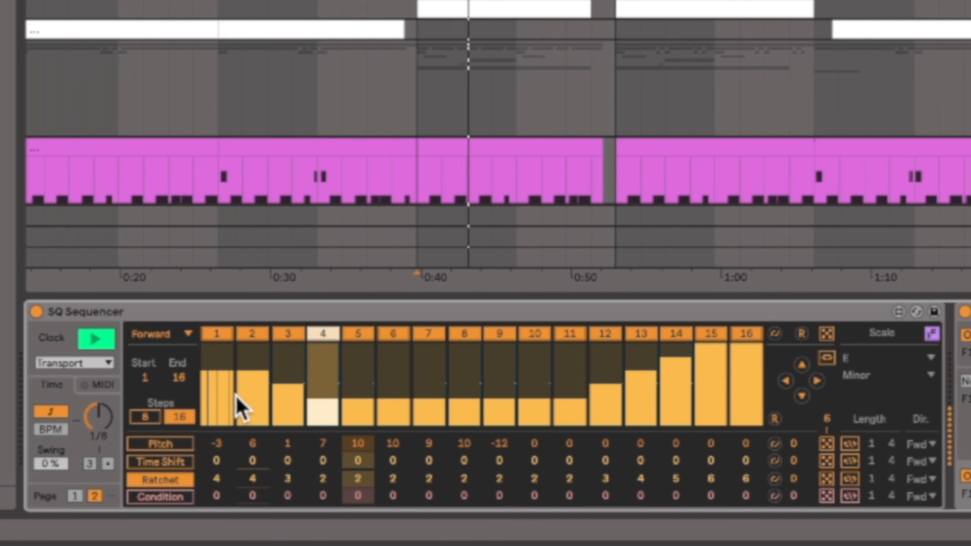
pyautogui.click(775, 419)
# Redraw the pitch curve across the 16 steps in the Pitch lane during playback.
pyautogui.click(242, 426)
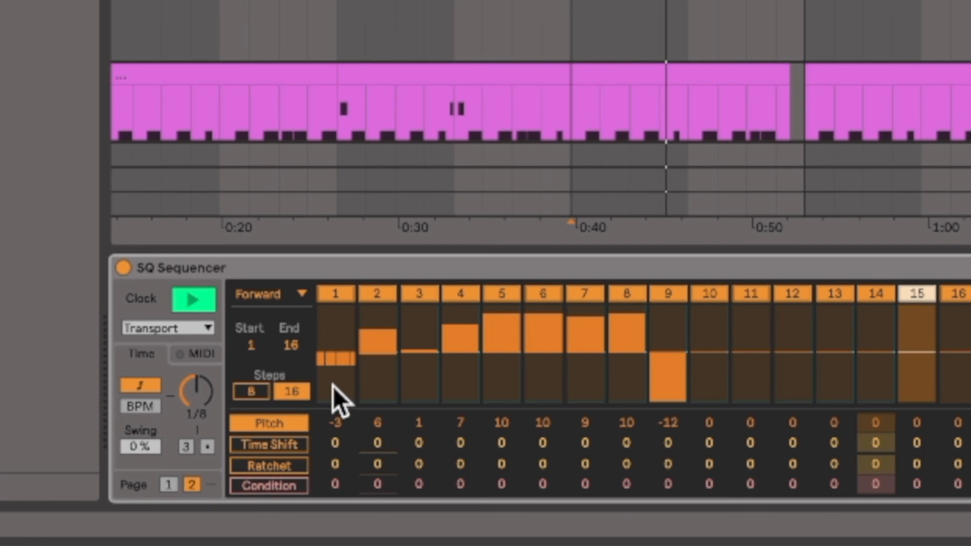
pyautogui.moveTo(306, 333)
pyautogui.mouseDown()
pyautogui.moveTo(622, 311)
pyautogui.moveTo(818, 368)
pyautogui.moveTo(950, 427)
pyautogui.mouseUp()
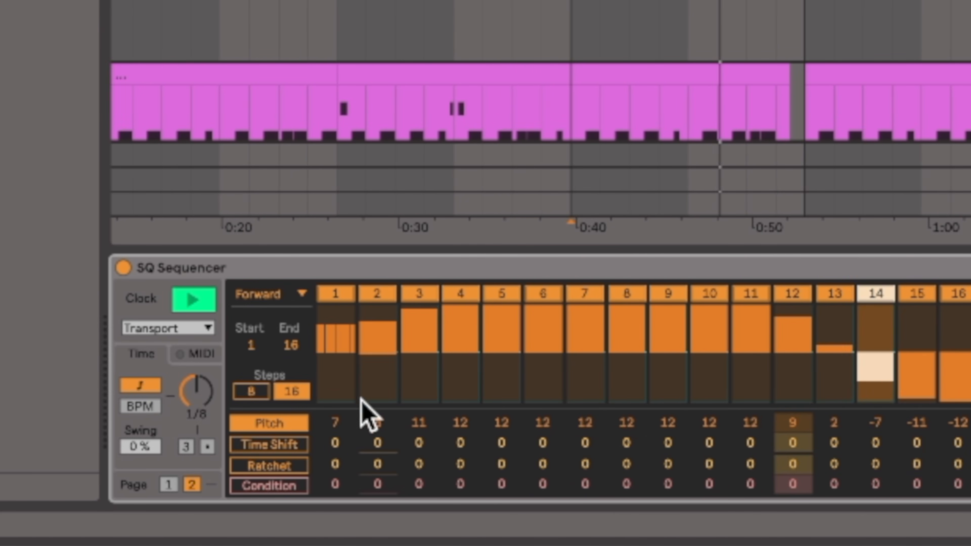
pyautogui.moveTo(75, 381); pyautogui.dragTo(311, 379)
pyautogui.moveTo(608, 394); pyautogui.dragTo(969, 332)
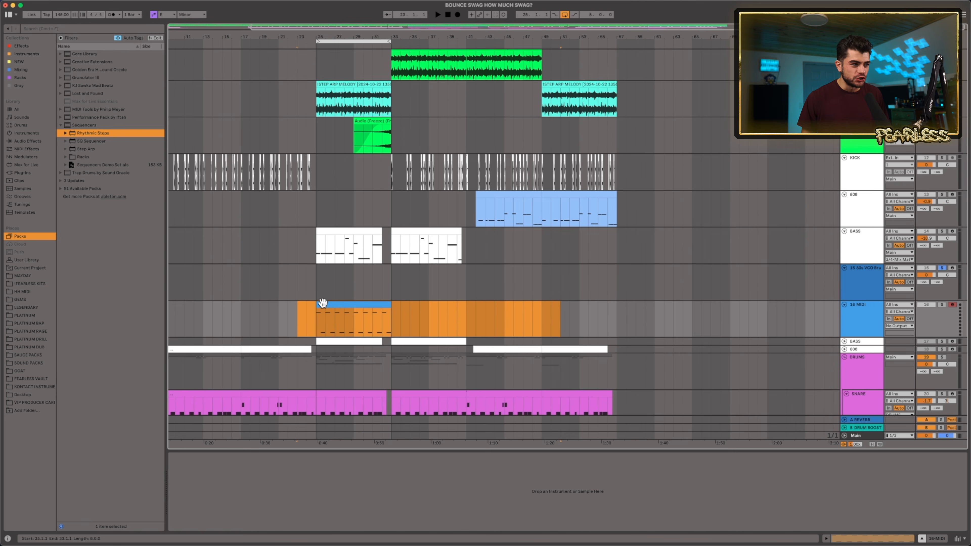
# Open the clip on the 16 MIDI track for inspection.
pyautogui.doubleClick(323, 303)
pyautogui.click(406, 306)
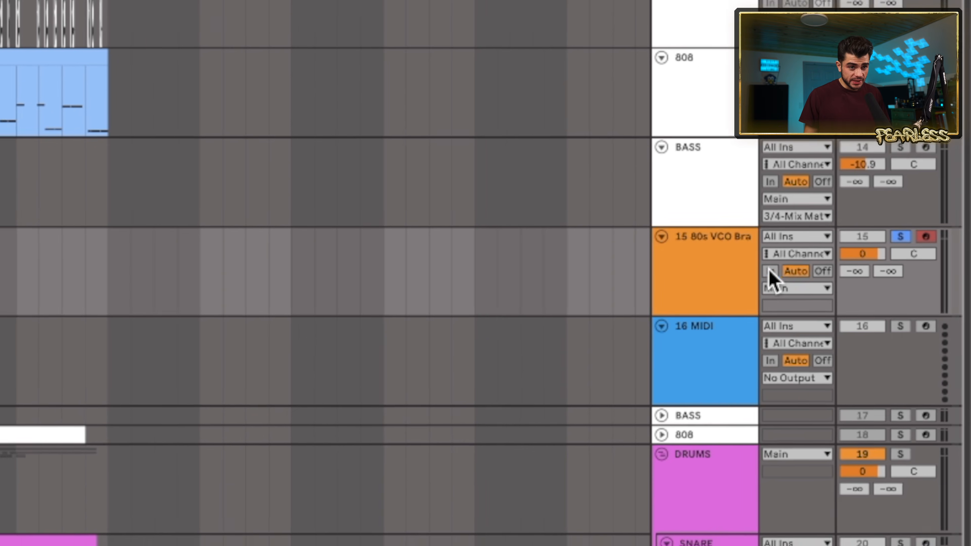
# Set the monitoring of the 80s VCO Brass track to In.
pyautogui.click(765, 272)
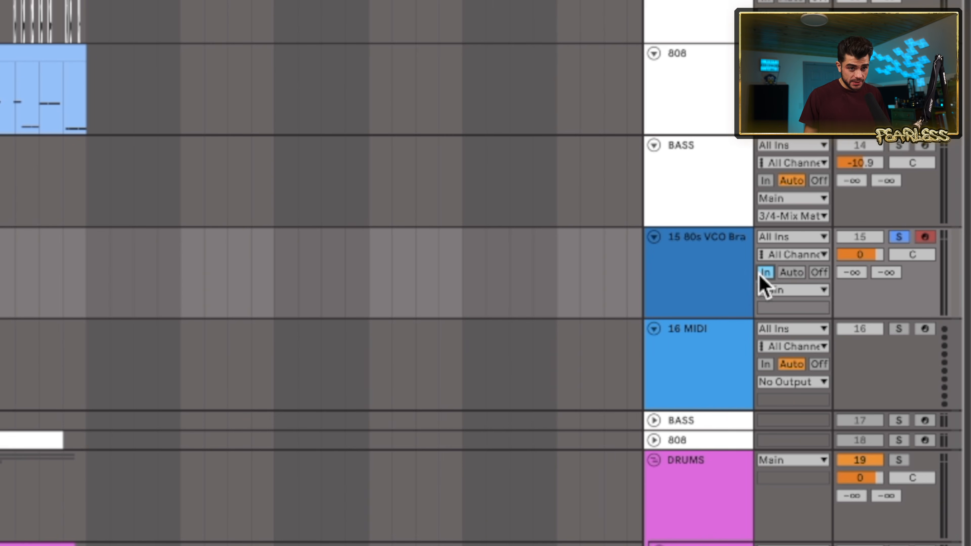
# Solo the 80s VCO Brass and 16 MIDI tracks together and open the 16 MIDI clip in an enlarged note editor.
pyautogui.keyDown('super'); pyautogui.click(899, 237); pyautogui.keyUp('super')
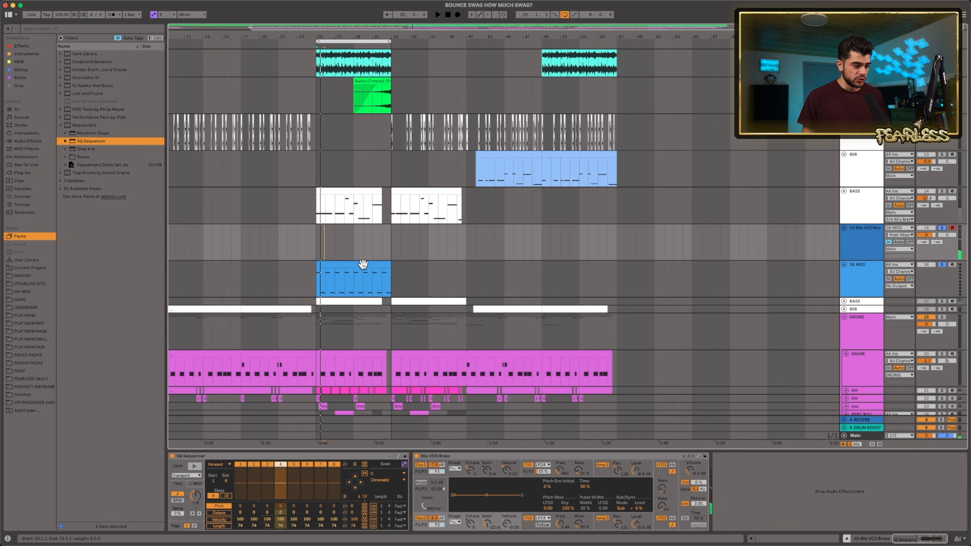
pyautogui.doubleClick(363, 264)
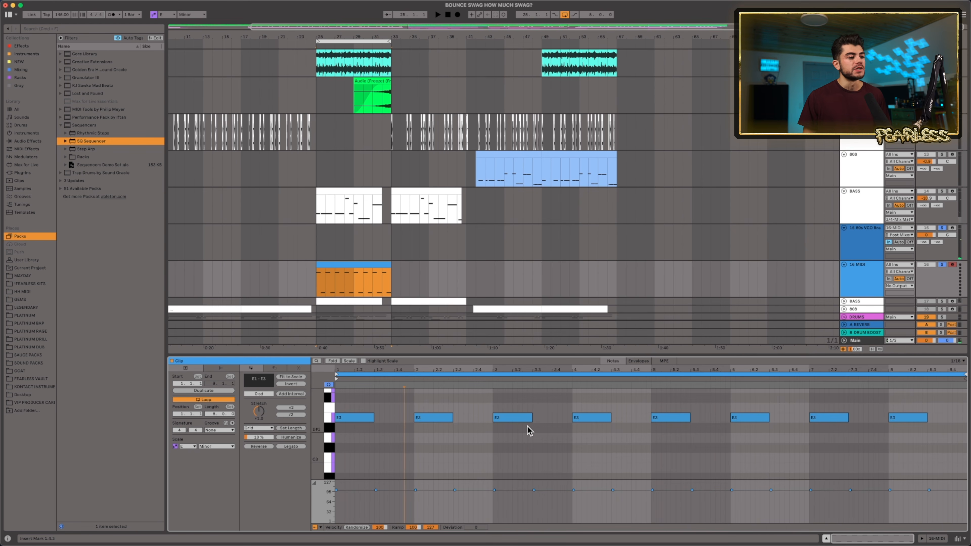
pyautogui.press('space')
pyautogui.moveTo(559, 356); pyautogui.dragTo(574, 113)
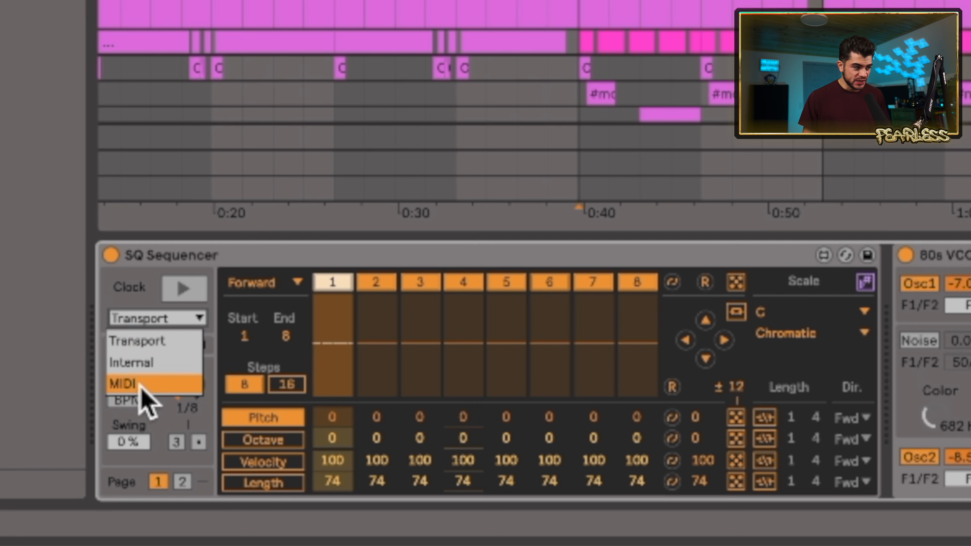
# Set the SQ Sequencer's clock source to MIDI.
pyautogui.click(138, 378)
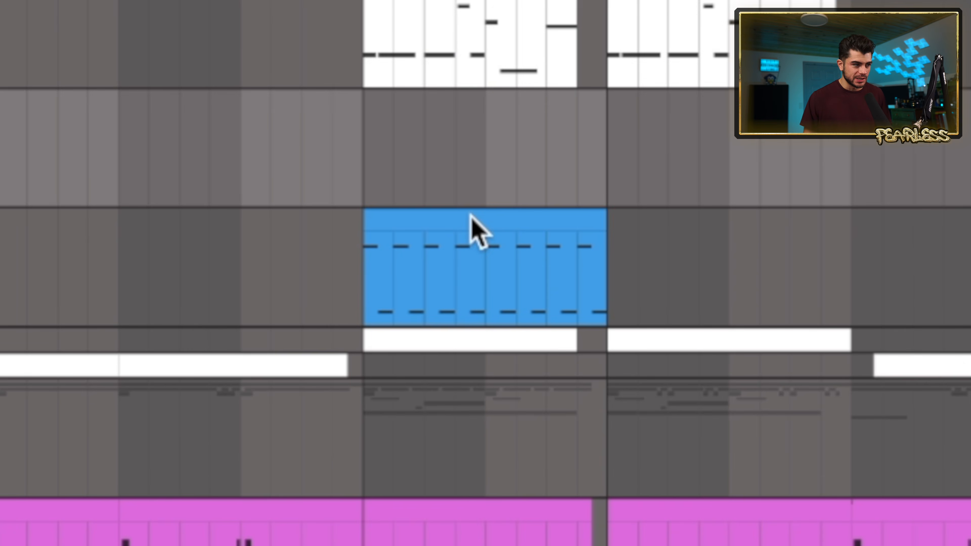
# Shorten the first E3 note in the 16 MIDI clip and duplicate it five times.
pyautogui.click(495, 207)
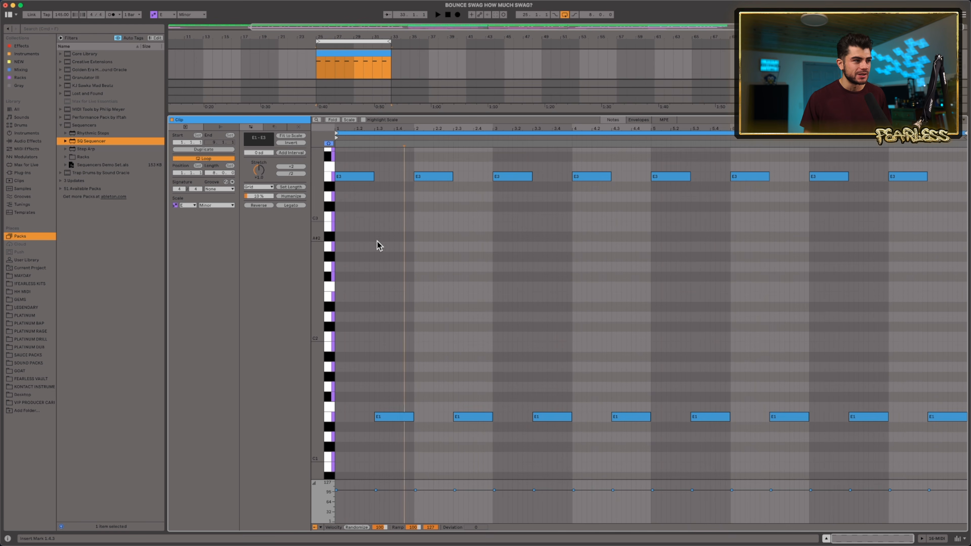
pyautogui.scroll(2, 416, 187)
pyautogui.moveTo(373, 212); pyautogui.dragTo(347, 217)
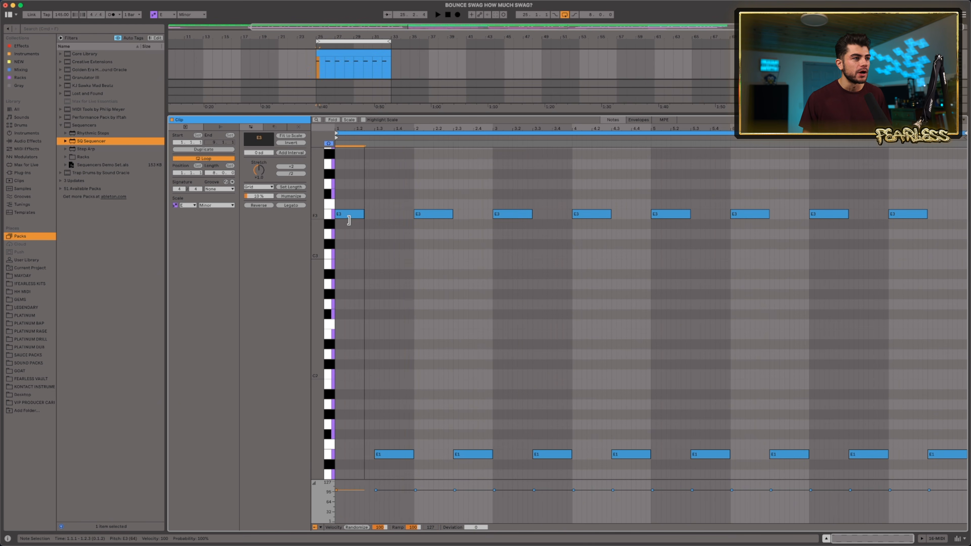
pyautogui.hotkey('ctrl', 'd')
pyautogui.hotkey('ctrl', 'd')
pyautogui.hotkey('ctrl', 'd')
pyautogui.hotkey('ctrl', 'd')
pyautogui.hotkey('ctrl', 'd')
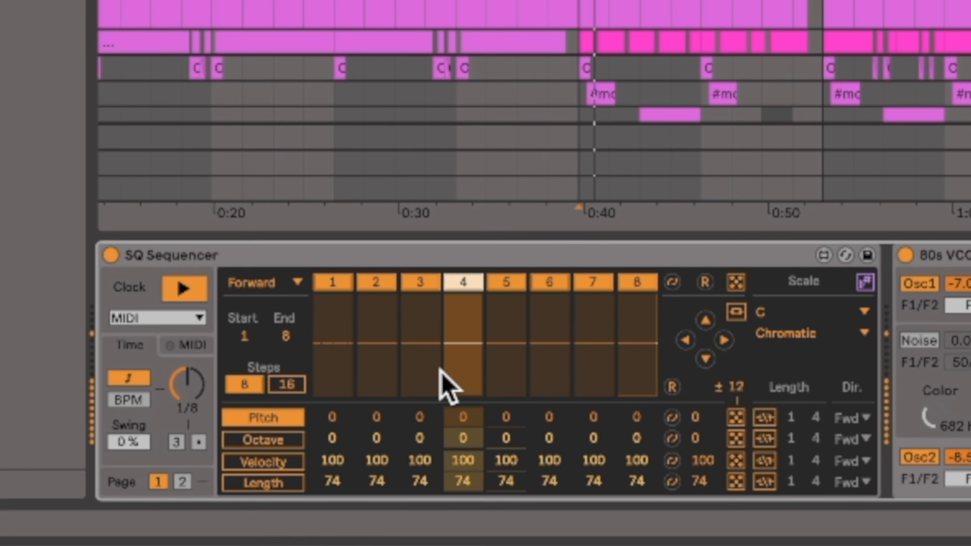
# Reset all steps of the SQ Sequencer's Pitch lane and display the Octave lane.
pyautogui.click(270, 417)
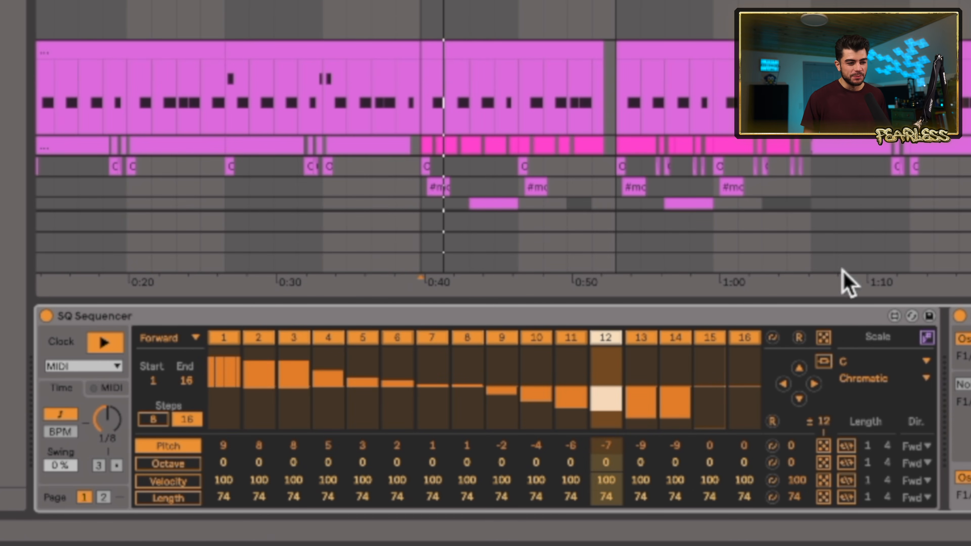
pyautogui.click(773, 422)
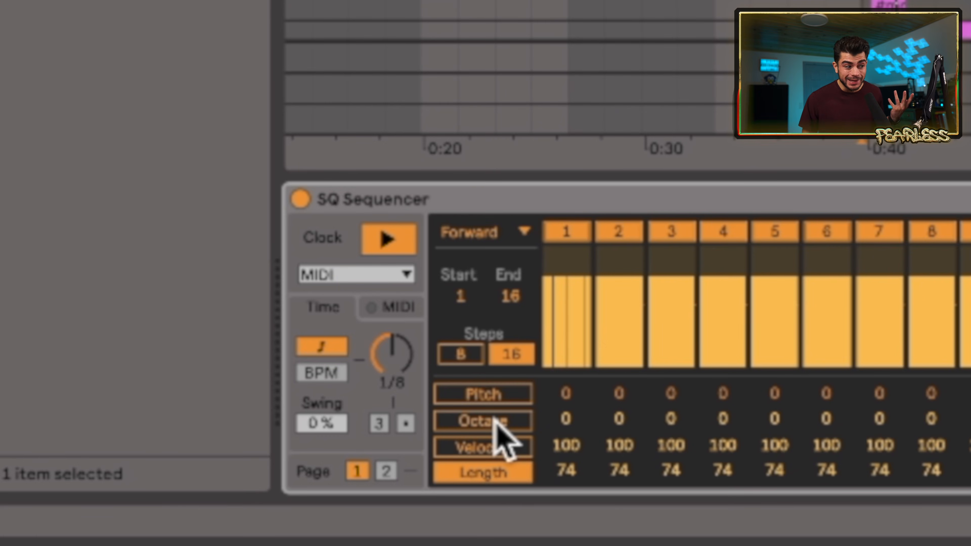
pyautogui.click(496, 419)
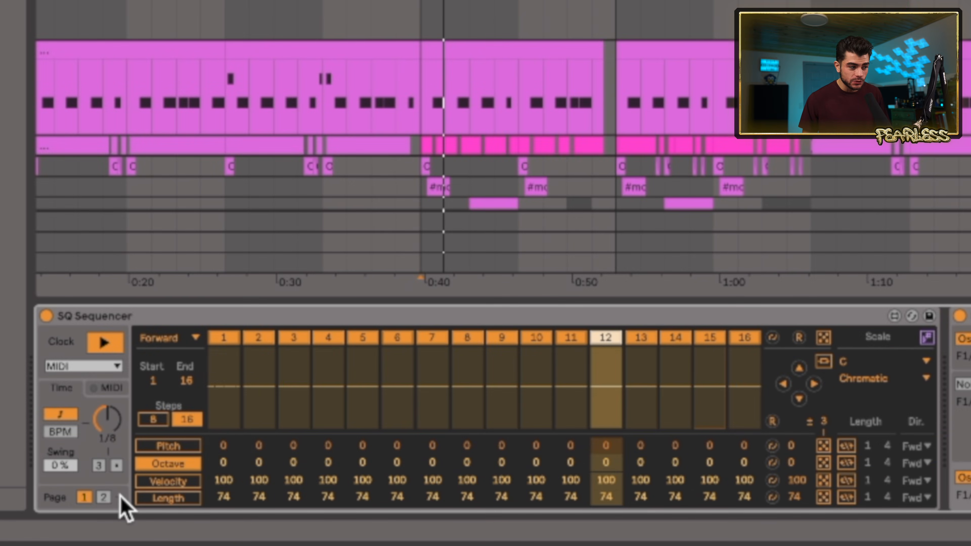
# In the sequencer's Ratchet lane on page 2, set step 4 to 4 ratchets and step 8 to 2.
pyautogui.click(386, 472)
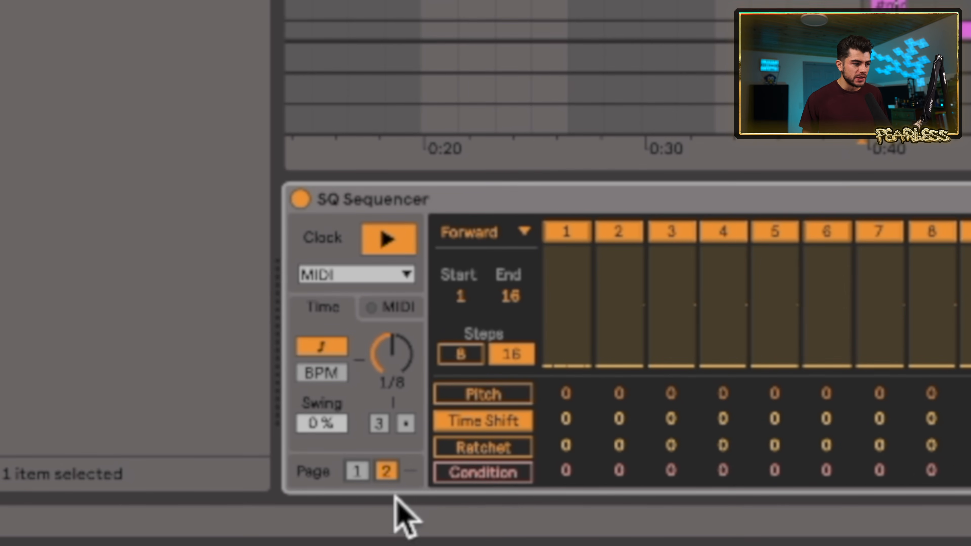
pyautogui.click(193, 481)
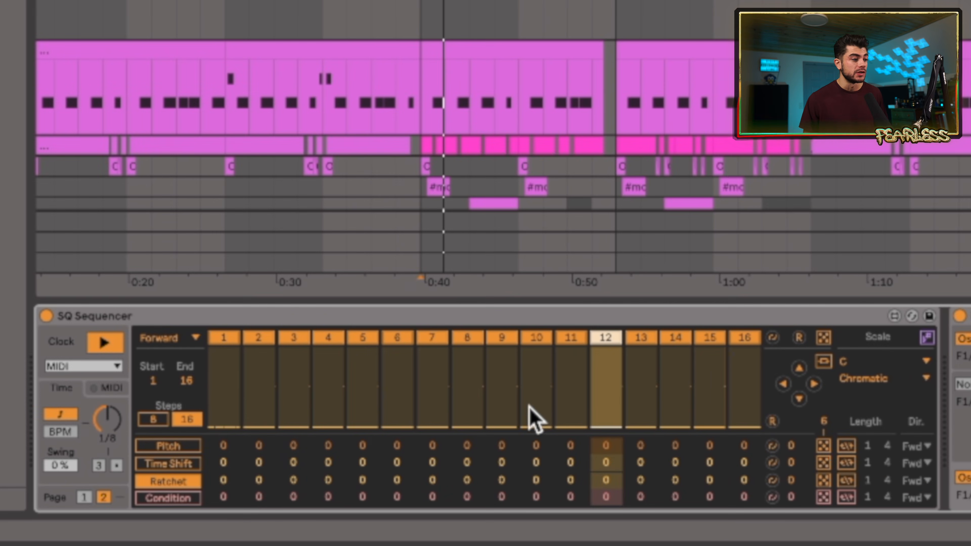
pyautogui.click(328, 375)
pyautogui.click(468, 403)
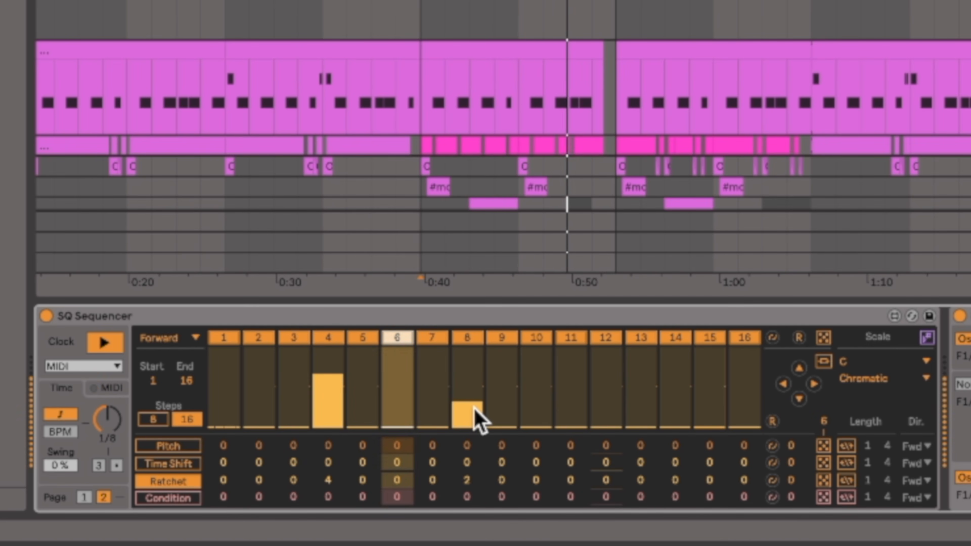
# Set the SQ Sequencer's clock source to Transport and open the 16 MIDI clip.
pyautogui.click(115, 366)
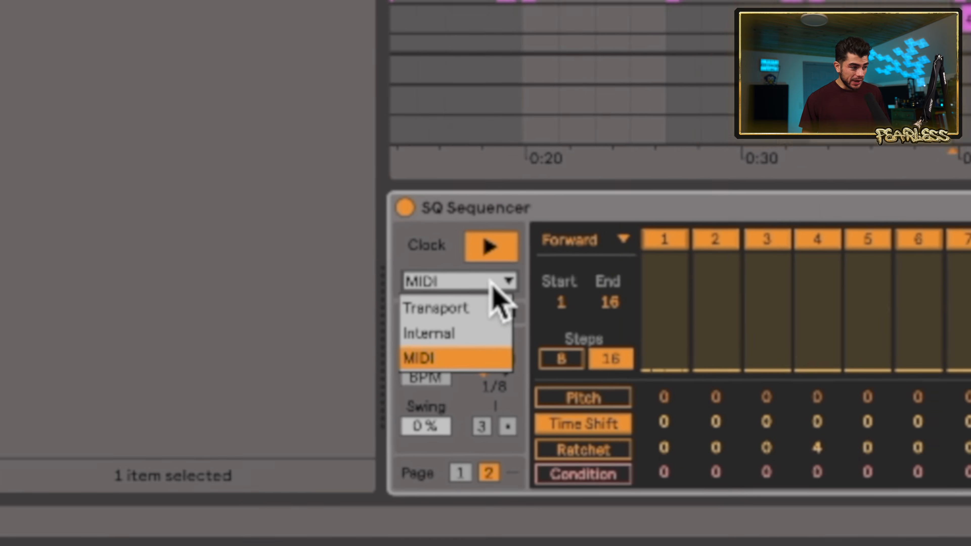
pyautogui.click(104, 385)
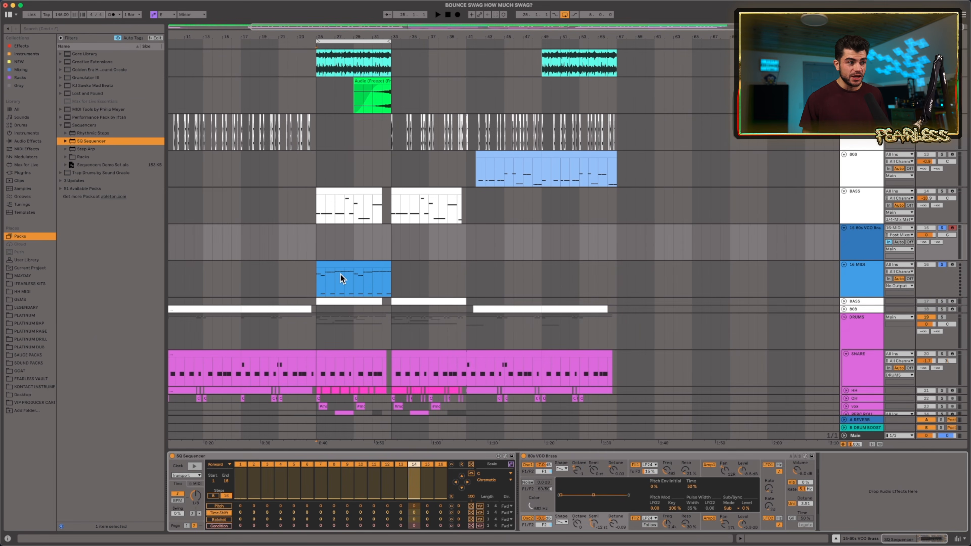
pyautogui.doubleClick(341, 274)
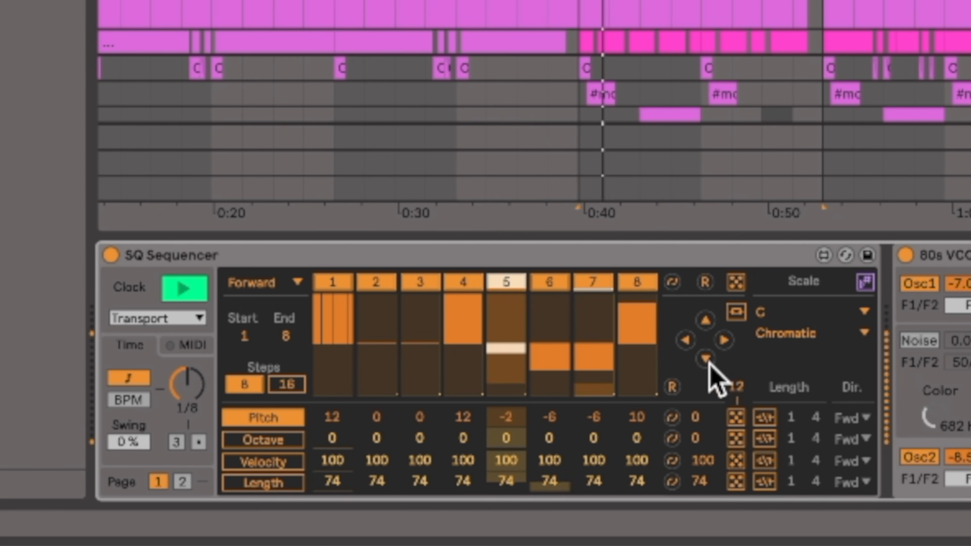
# Shift all eight steps of the sequencer's Pitch lane down by four semitones during playback.
pyautogui.click(706, 359)
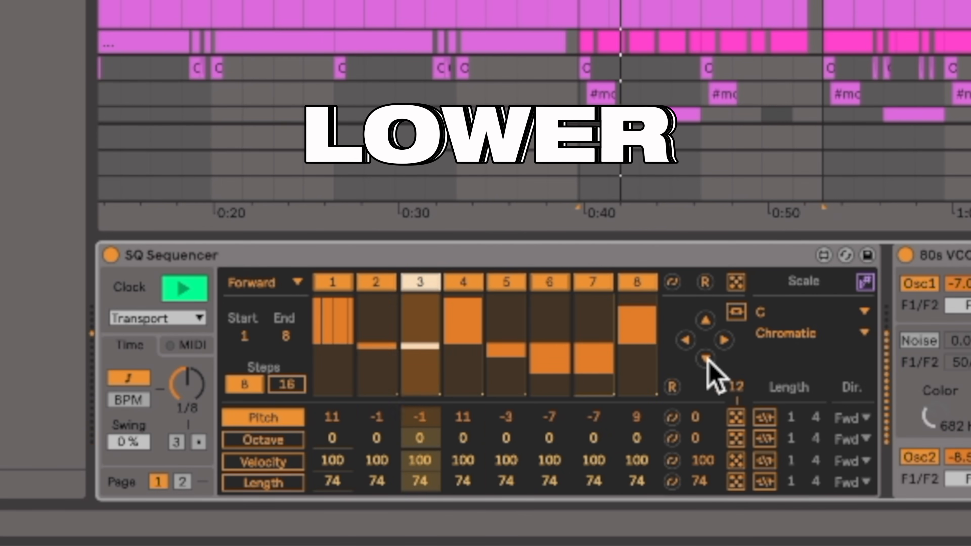
pyautogui.click(706, 358)
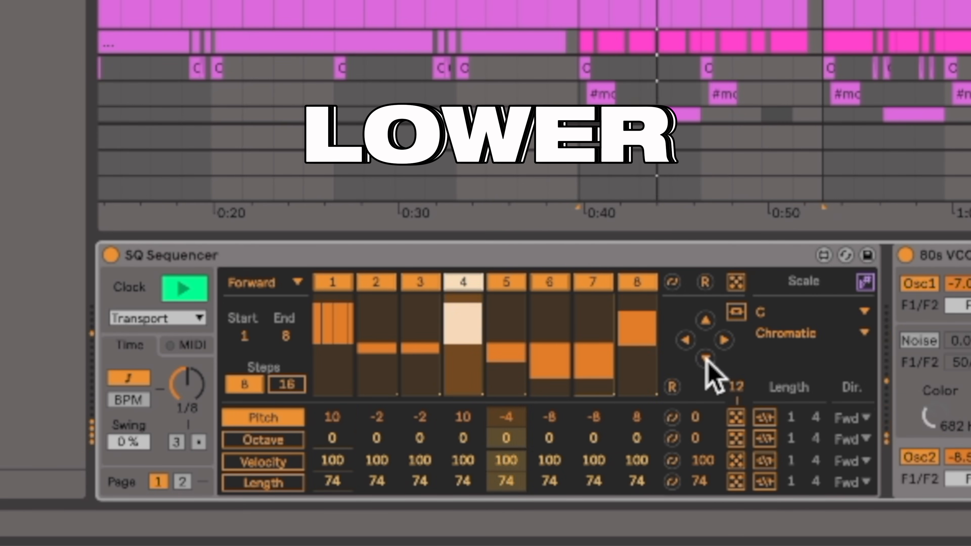
pyautogui.click(706, 359)
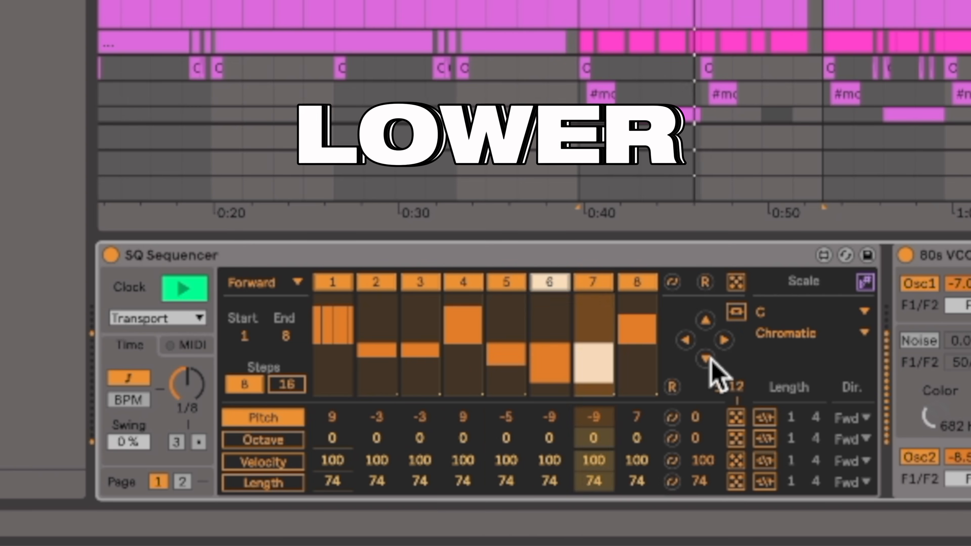
pyautogui.click(706, 359)
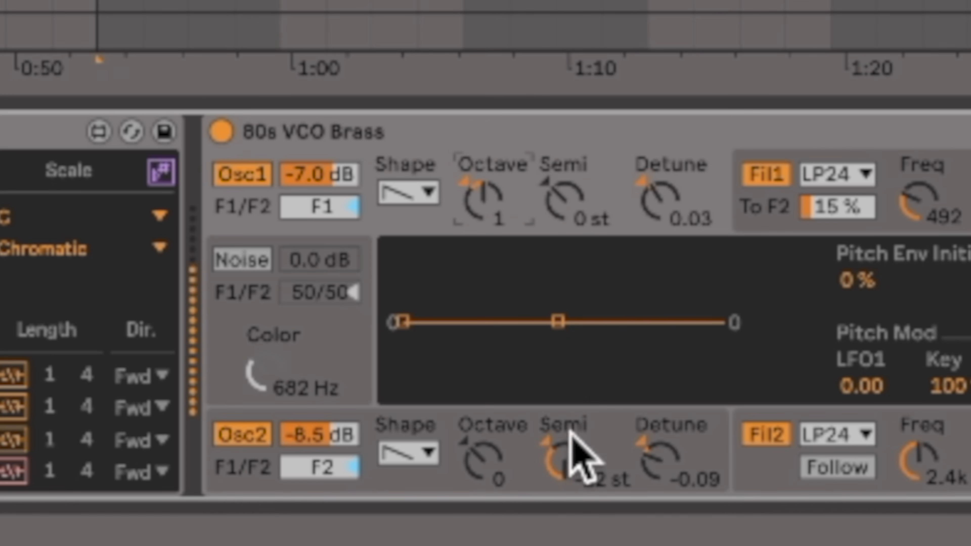
# Raise the octave of oscillator 2 in the 80s VCO Brass synth.
pyautogui.moveTo(483, 461); pyautogui.dragTo(483, 446)
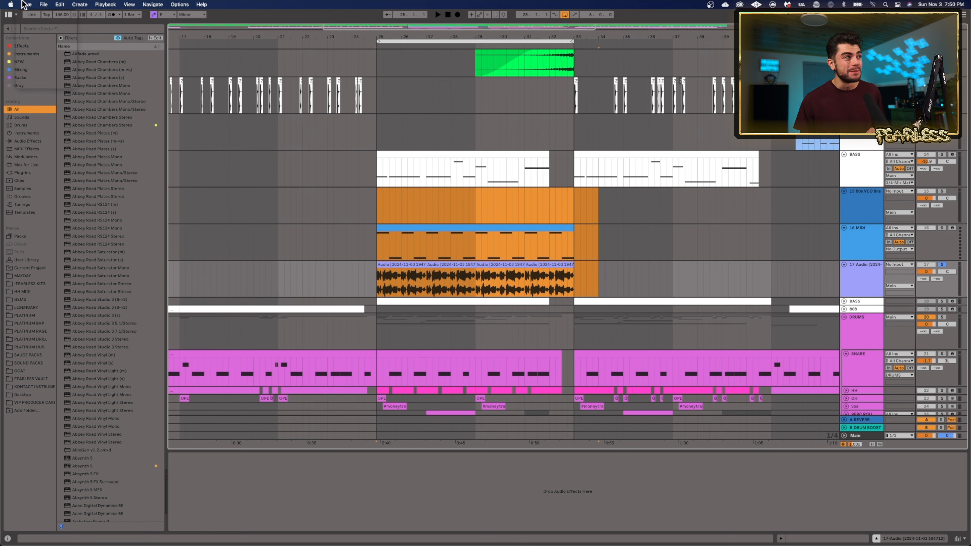
# In the theme settings, apply the HALLOWEEN 1 (LIGHT), BURNT PUMPKIN and PUMPKIN themes one after another.
pyautogui.click(24, 5)
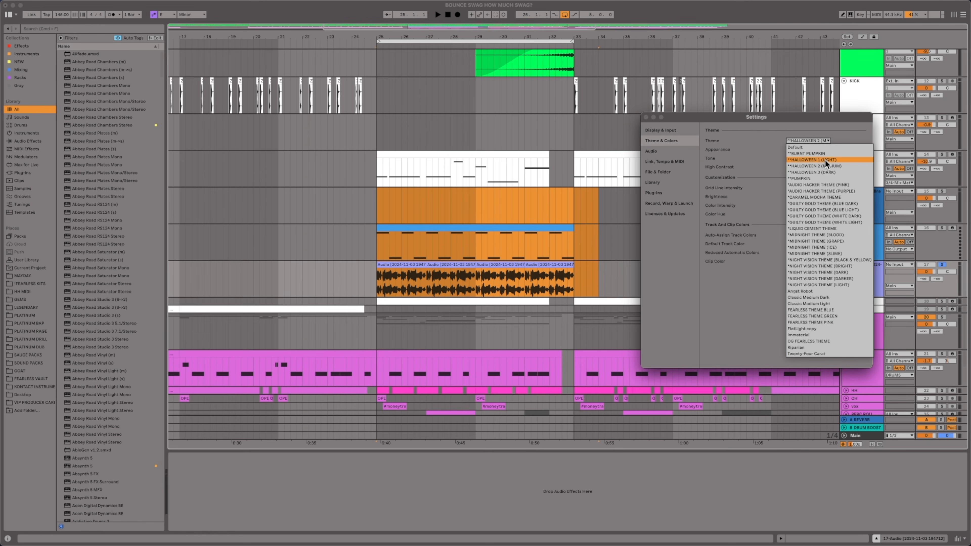
pyautogui.click(826, 160)
pyautogui.click(822, 140)
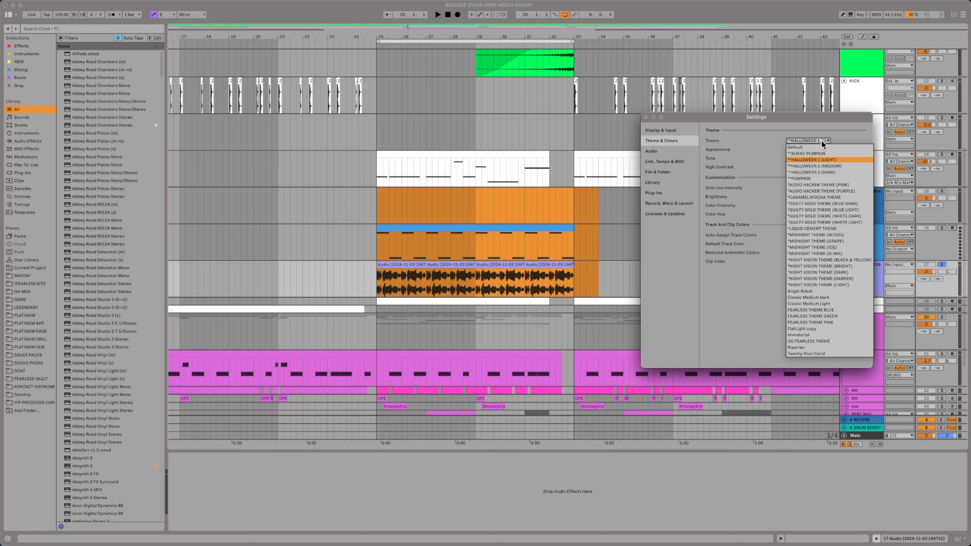
pyautogui.click(821, 153)
pyautogui.click(821, 140)
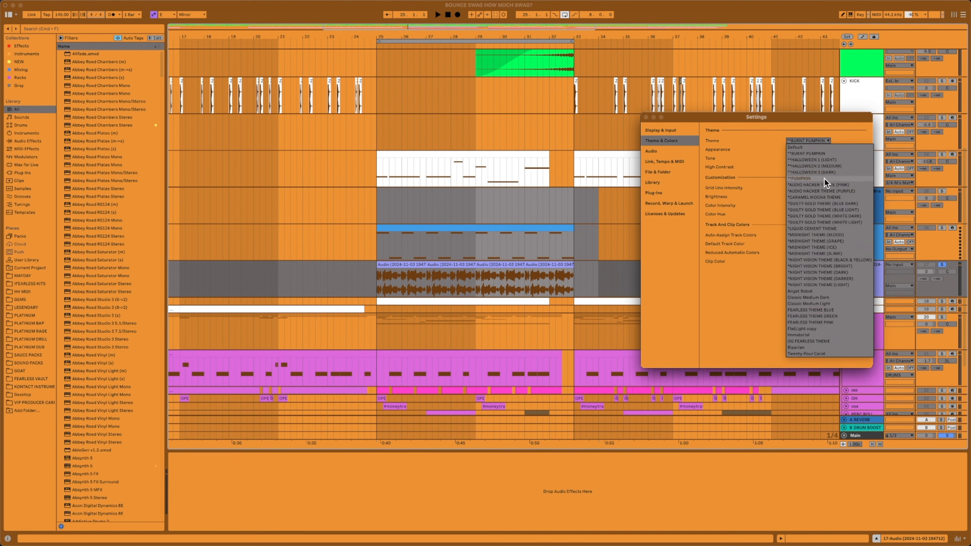
pyautogui.click(825, 179)
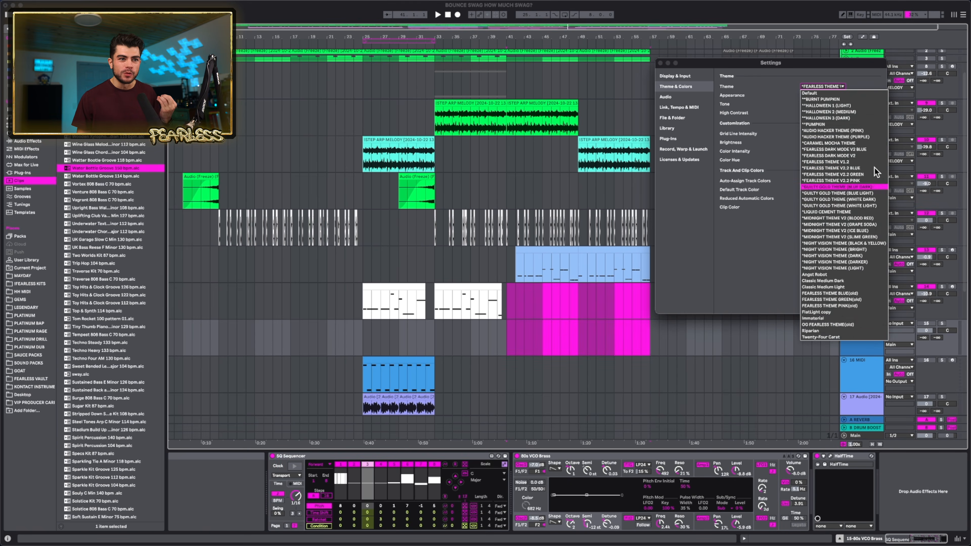
# Apply the GUILTY GOLD THEME (BLUE DARK) and NIGHT VISION THEME (DARK) themes in turn, then reopen the theme choices.
pyautogui.click(873, 187)
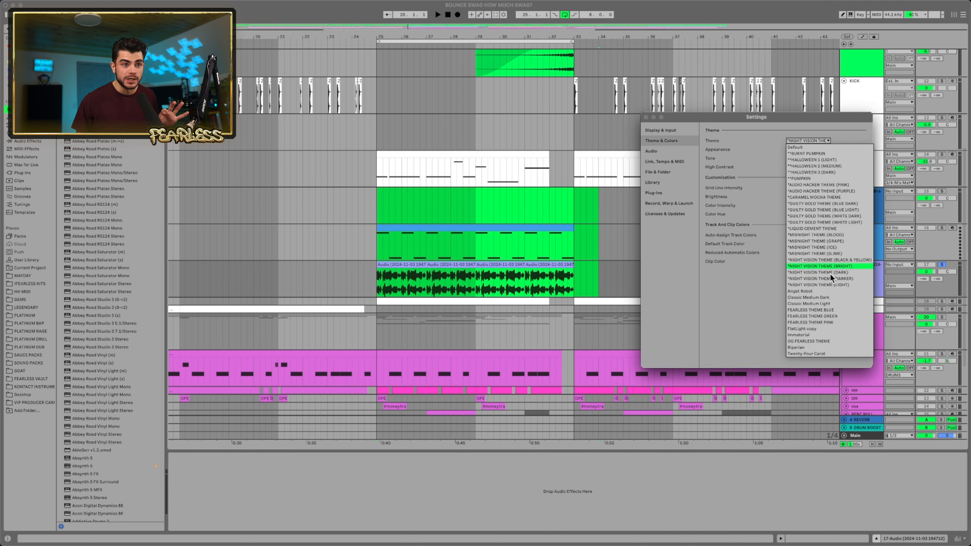
pyautogui.click(831, 274)
pyautogui.click(826, 141)
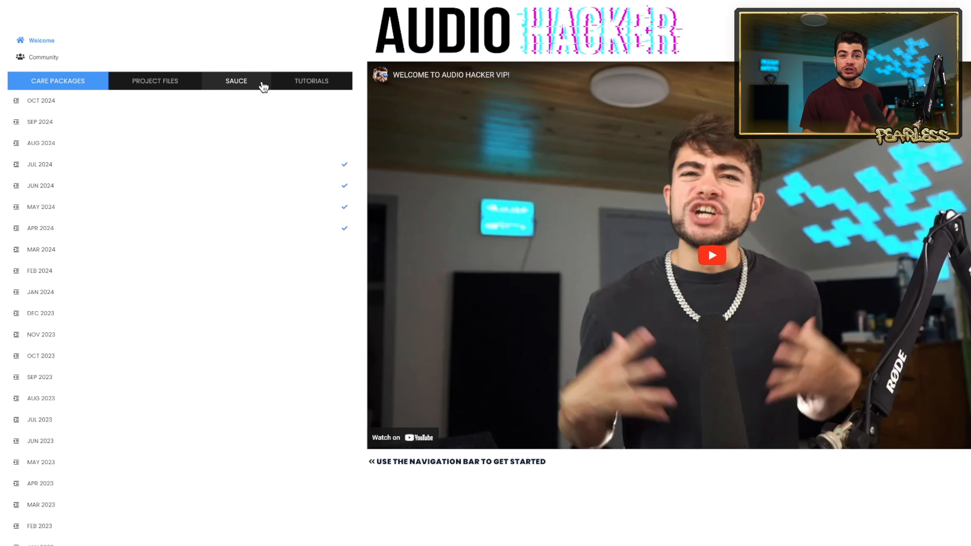
# On the Audio Hacker website, browse the Ableton Themes and Drum Kits & Samples pages of the Sauce section.
pyautogui.click(262, 84)
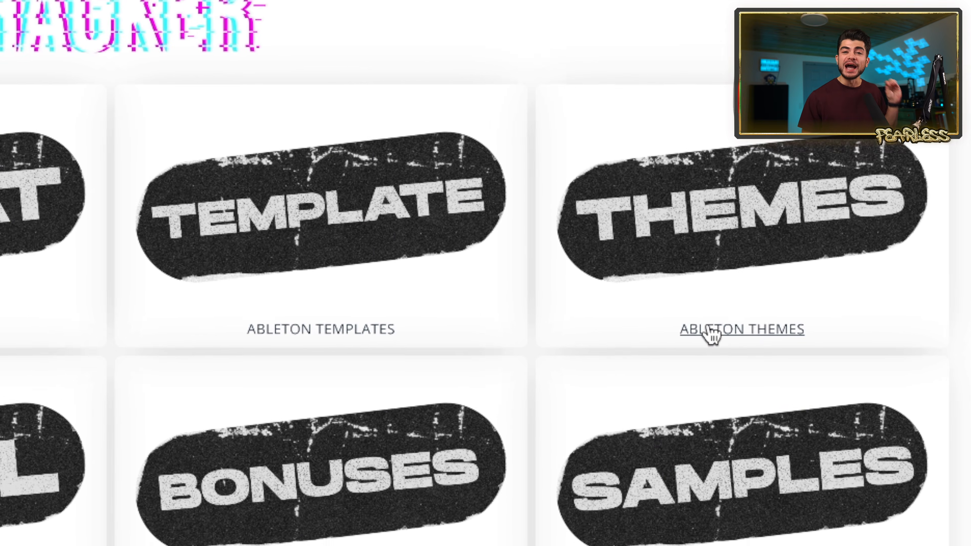
pyautogui.click(790, 283)
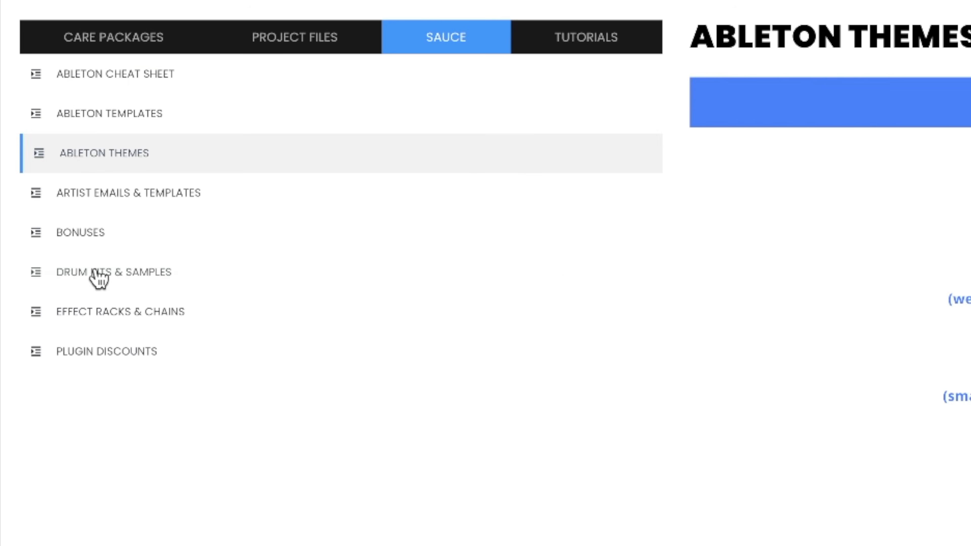
pyautogui.click(98, 278)
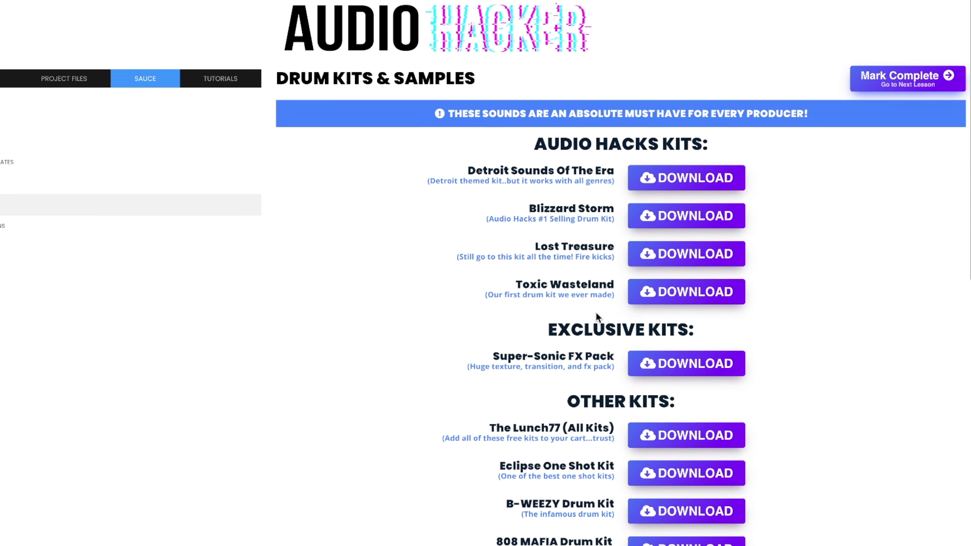
pyautogui.scroll(-8, 596, 312)
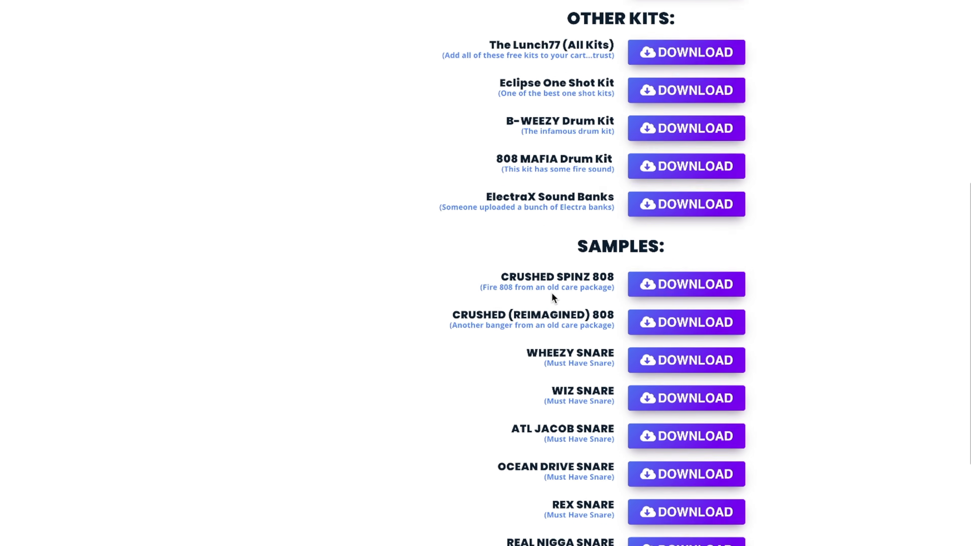